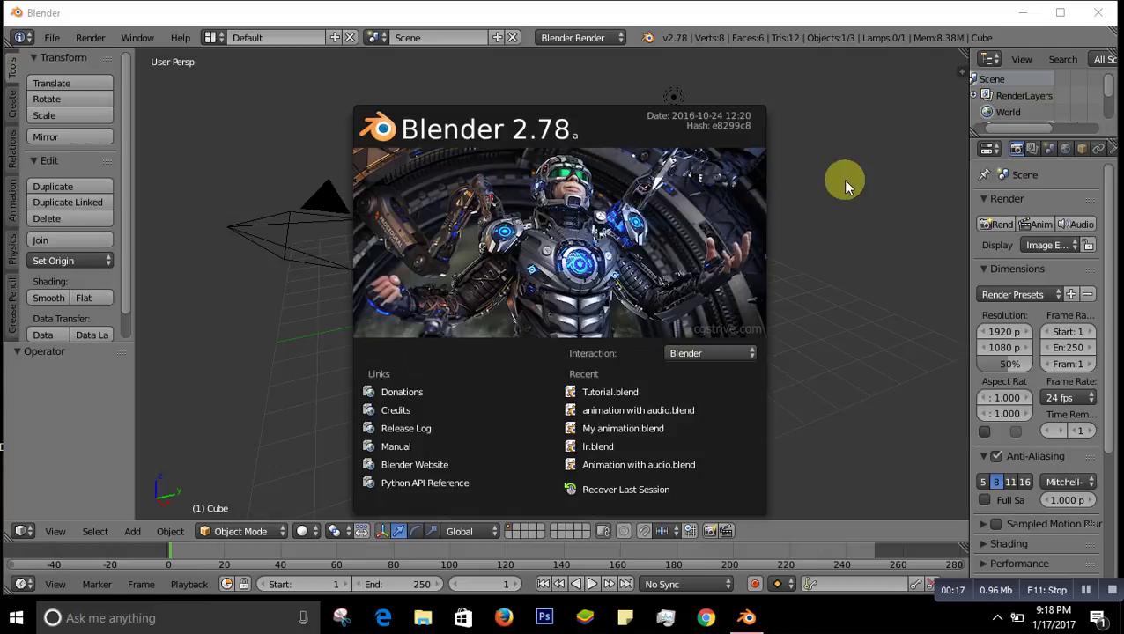
Step: Delete the default cube and add a text object to the scene
left_click(832, 177)
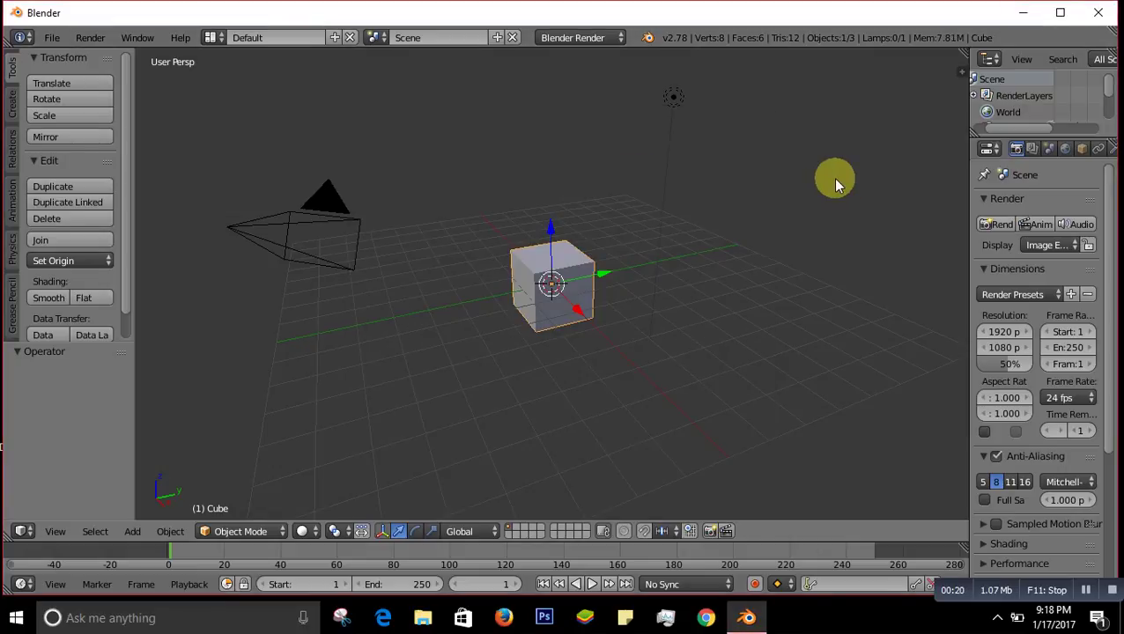
key("x")
left_click(564, 270)
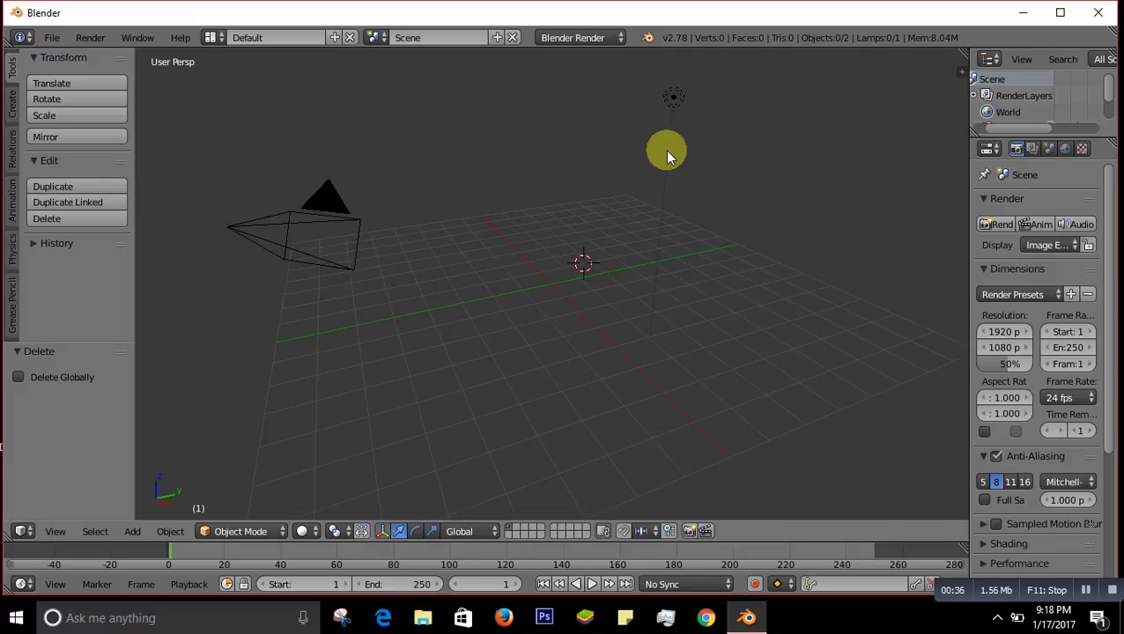
key("shift+a")
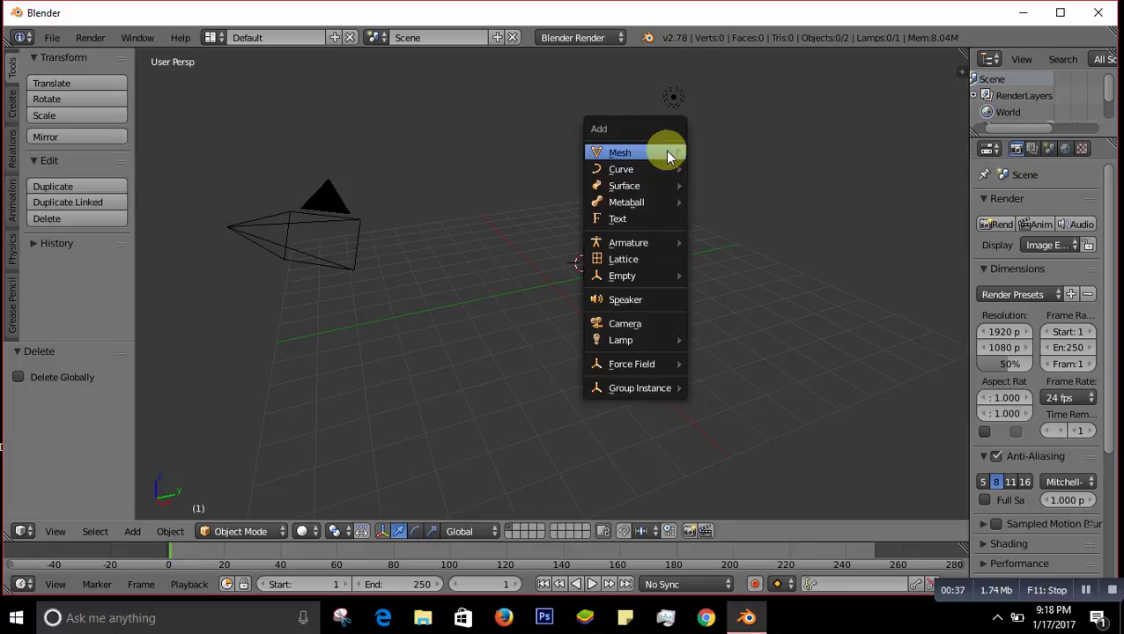
left_click(621, 226)
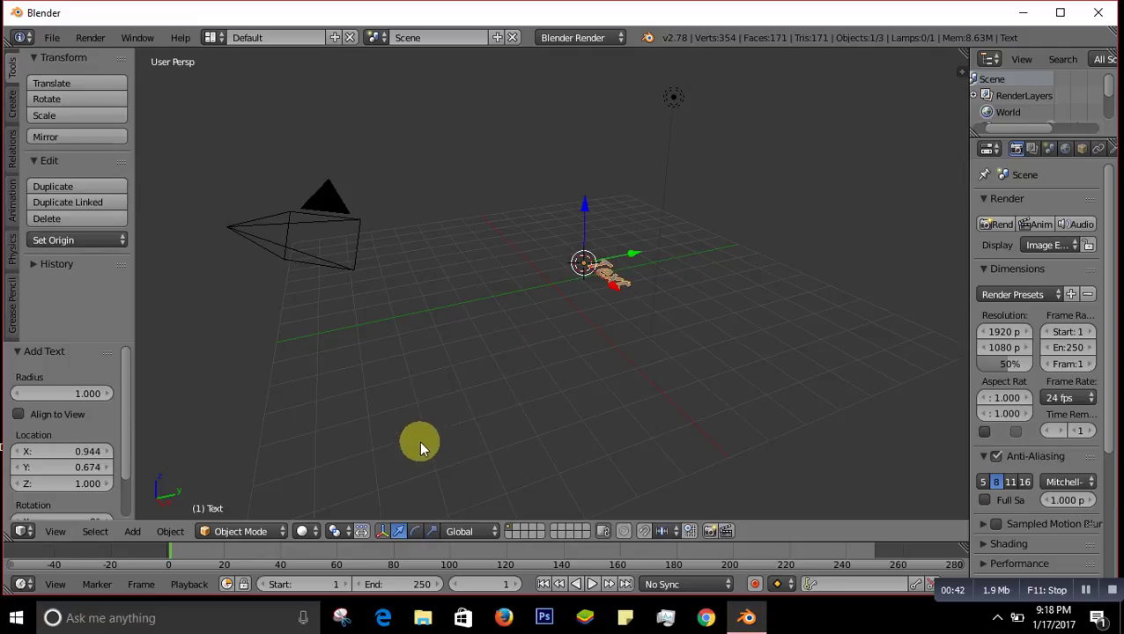
Step: Move the text object close to the centre of the grid and scale it up by about 1.7
middle_click_drag(378, 488, 534, 460)
middle_click_drag(551, 359, 621, 269)
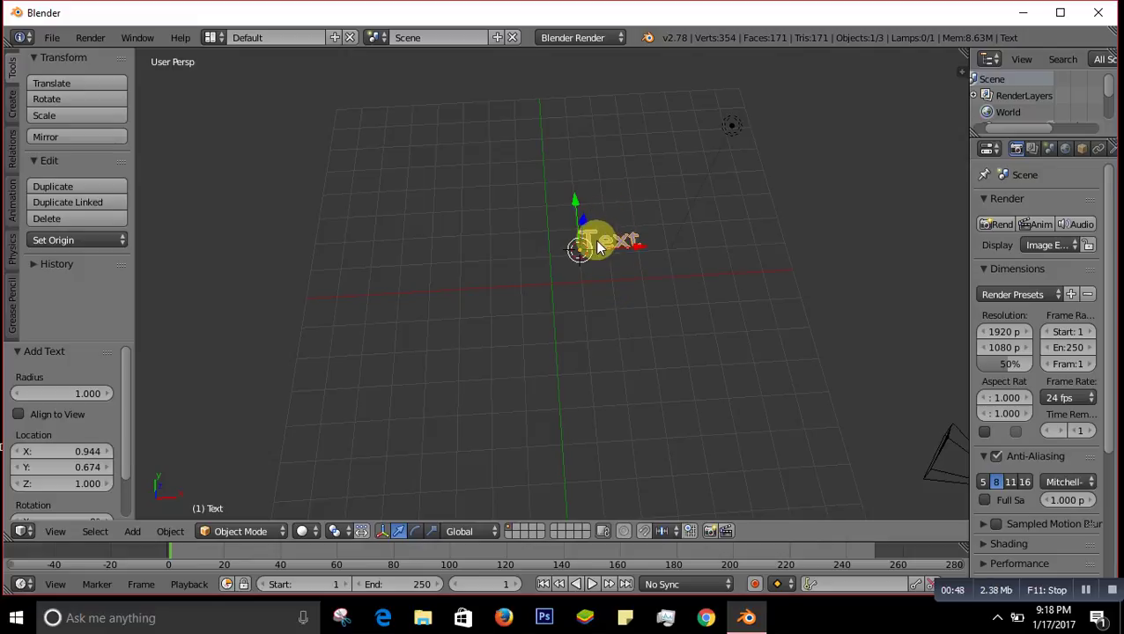
key("g")
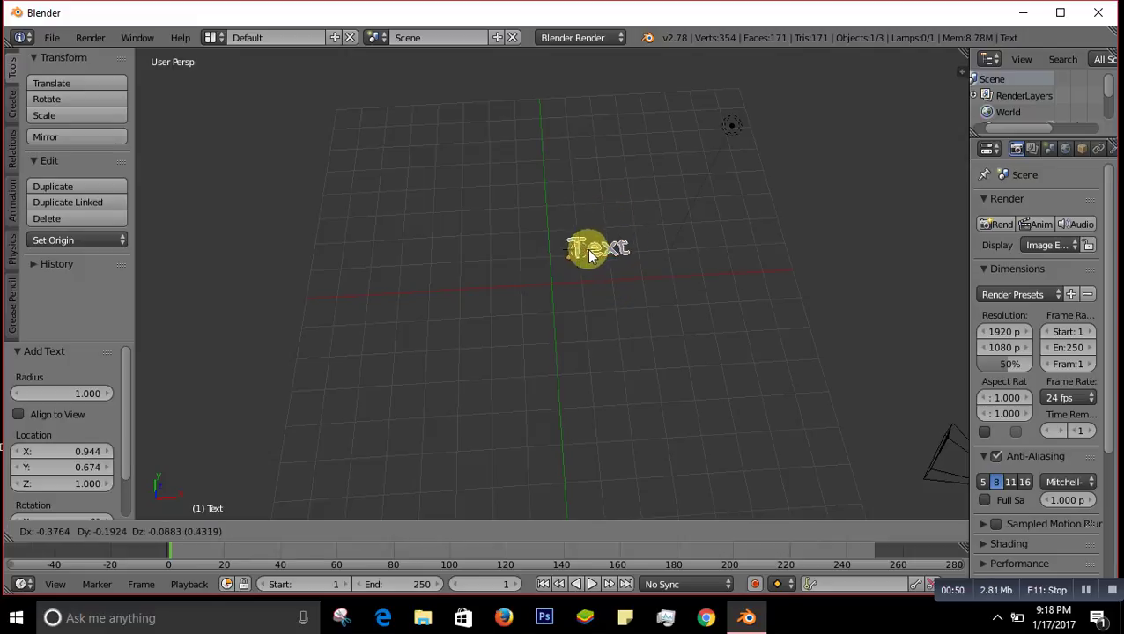
left_click(592, 258)
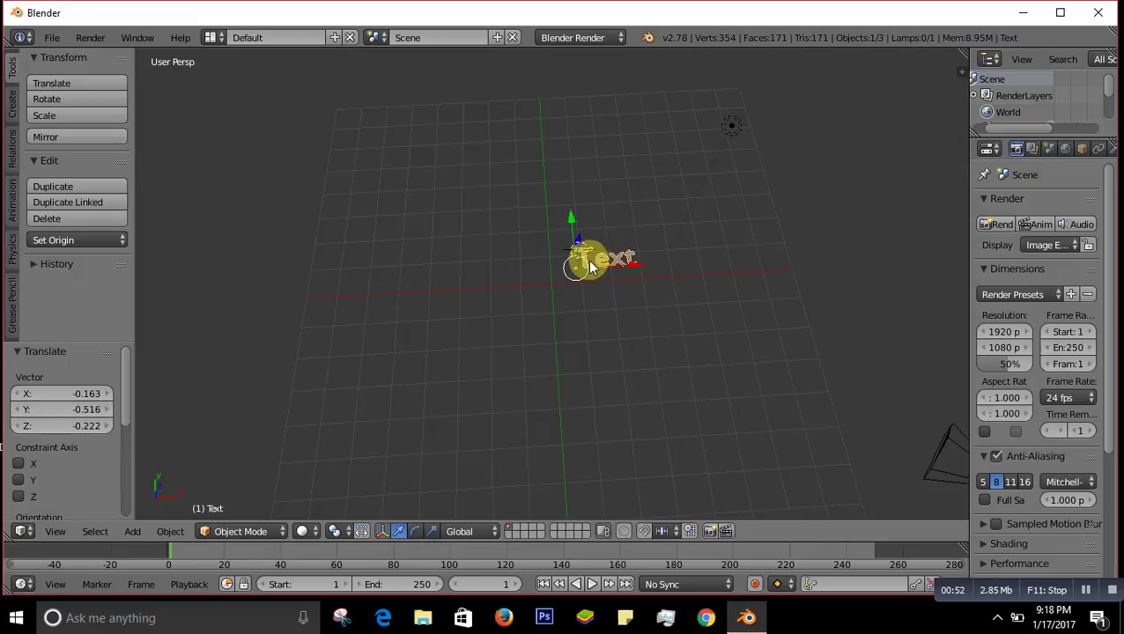
key("g")
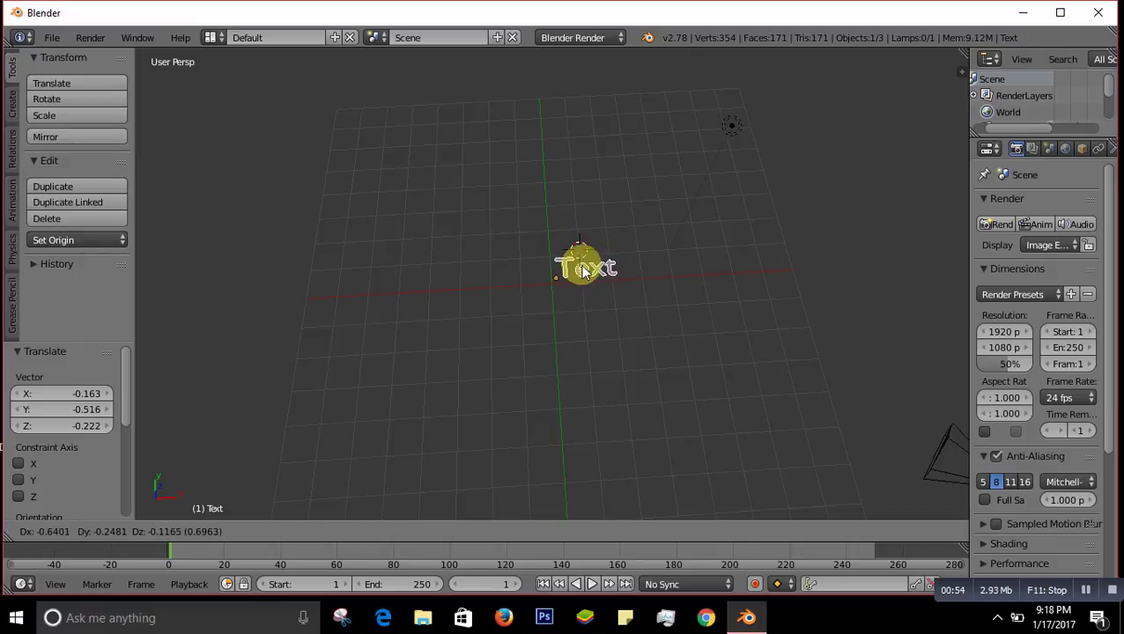
left_click(582, 272)
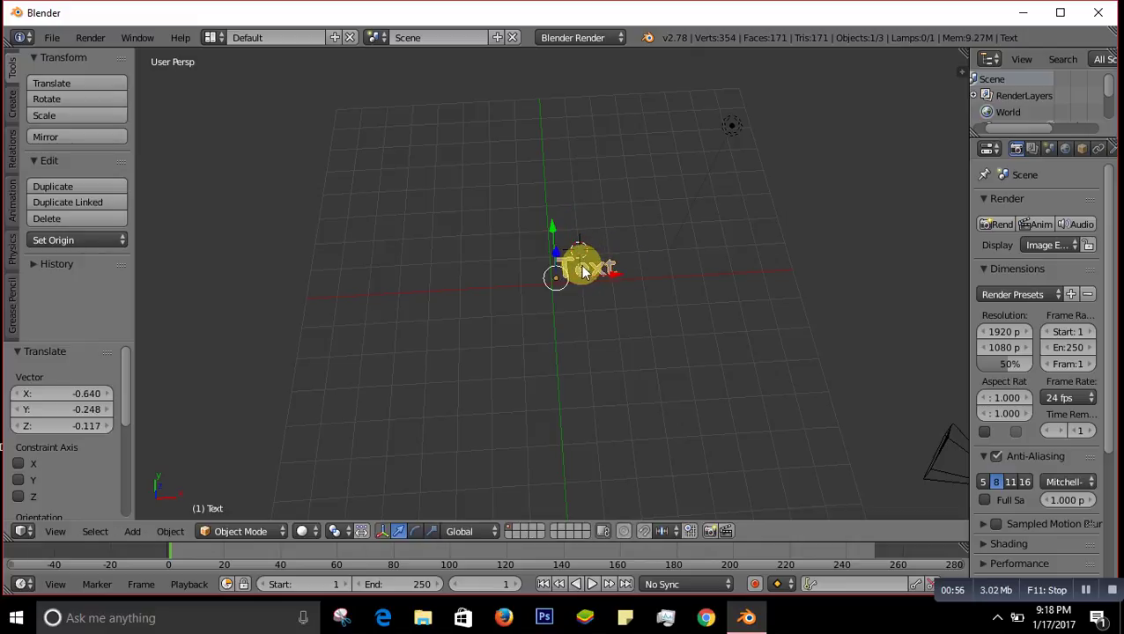
key("s")
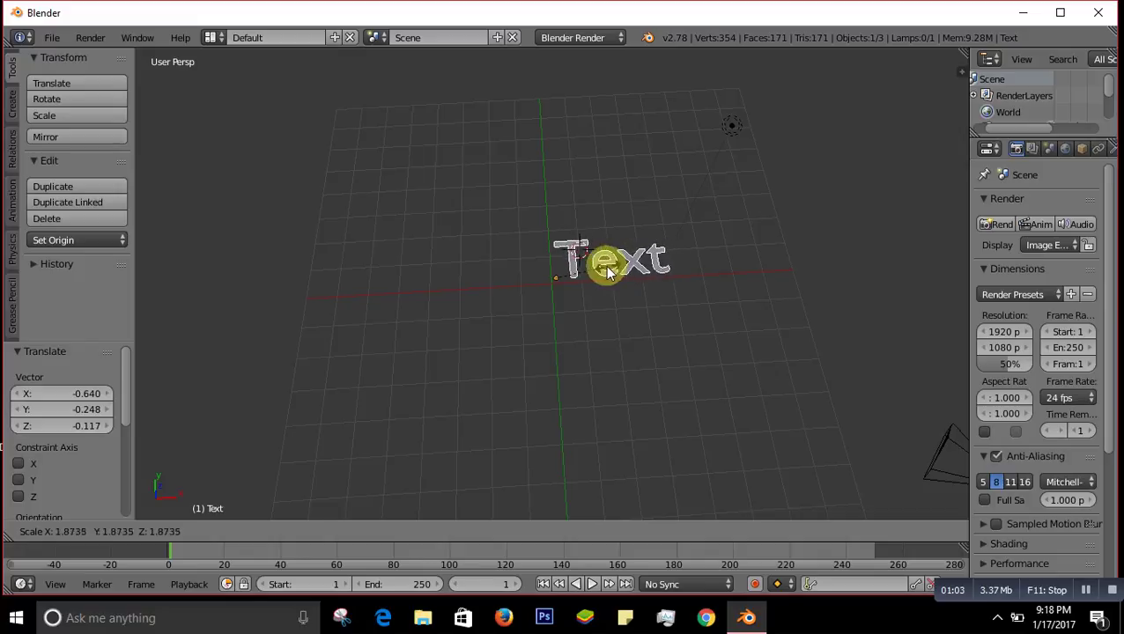
left_click(603, 273)
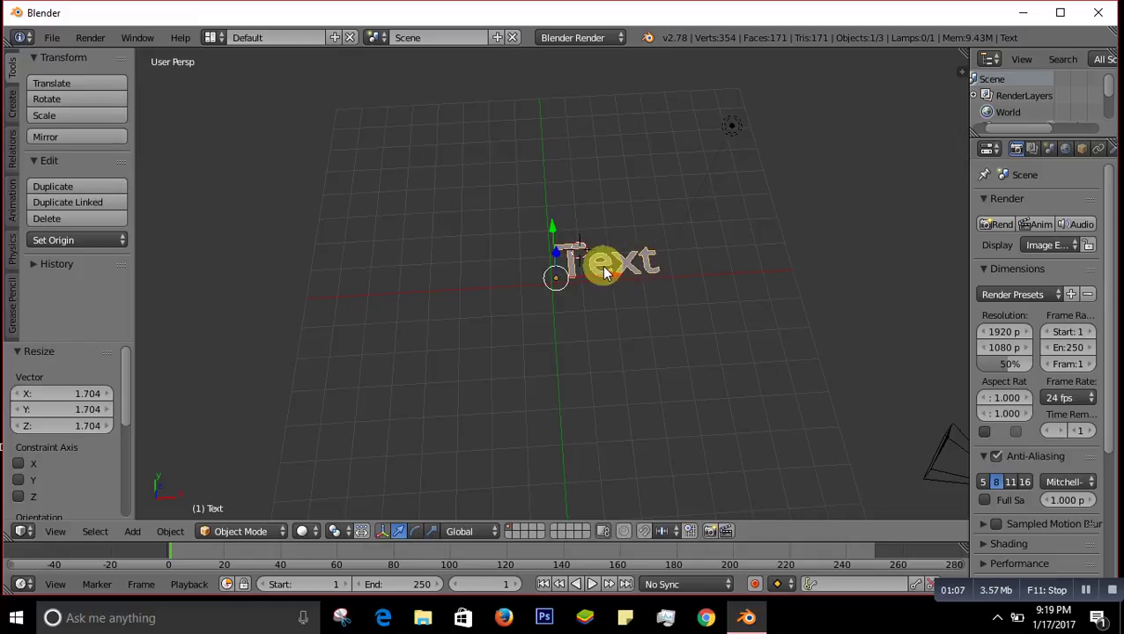
Step: Replace the text object's default content with "WeShareB" and return to Object Mode
key("Tab")
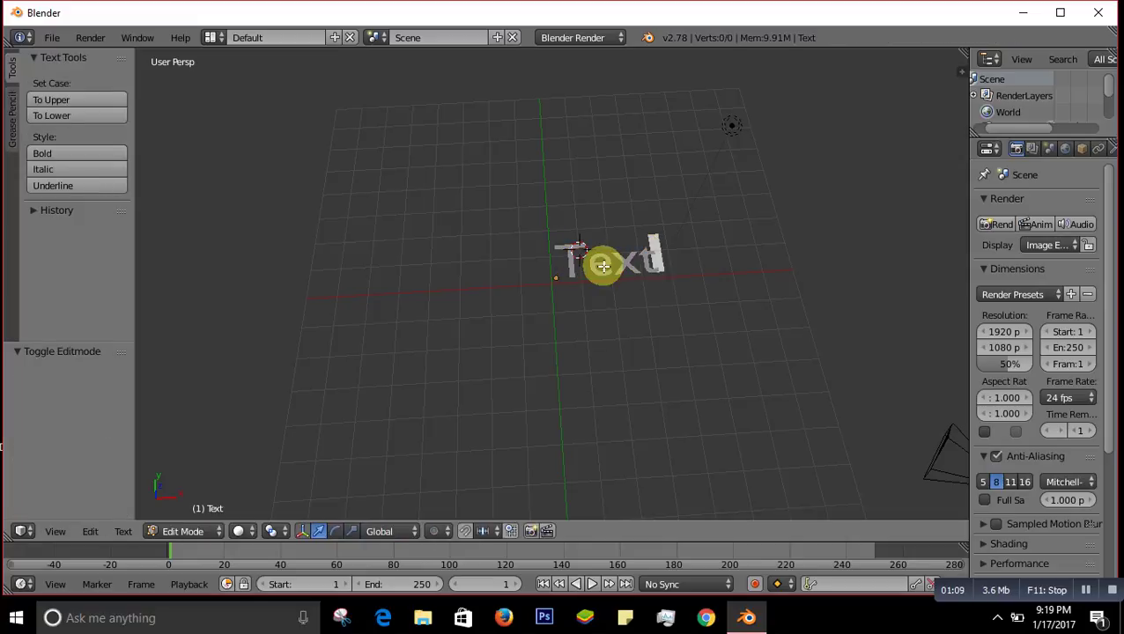
key("BackSpace")
key("BackSpace")
key("BackSpace")
key("BackSpace")
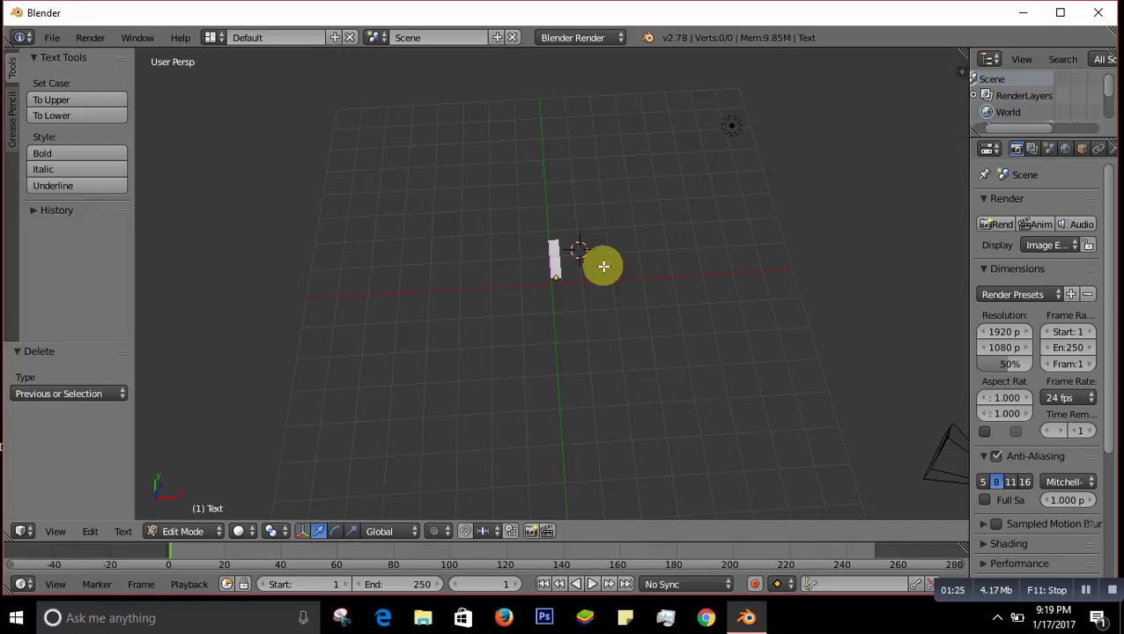
type("Ve")
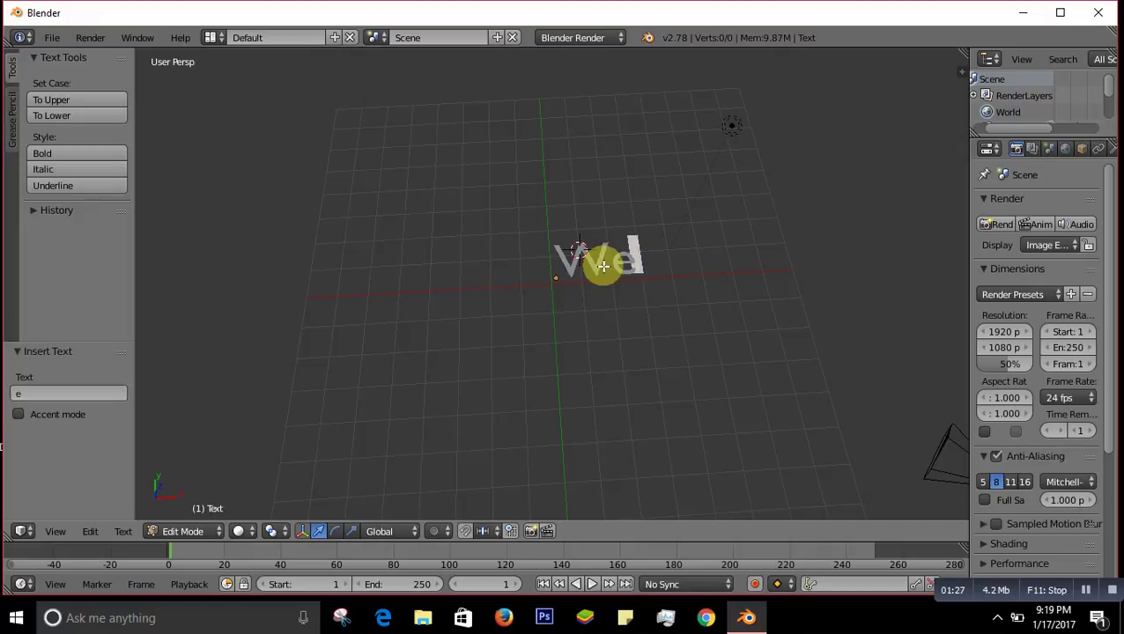
type("Share")
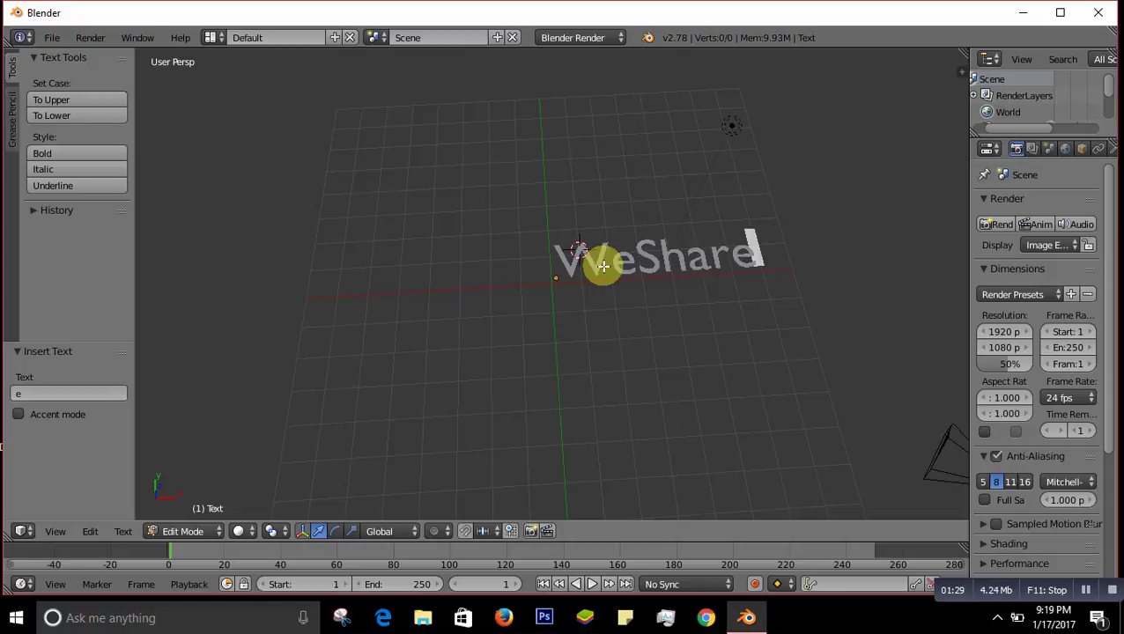
type("B")
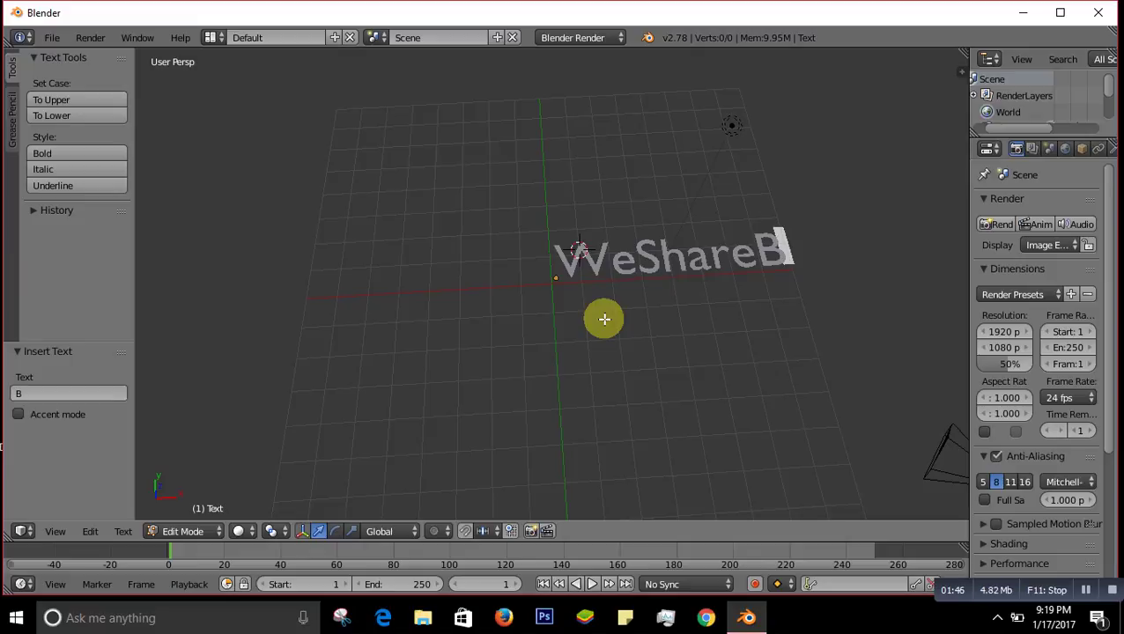
key("Tab")
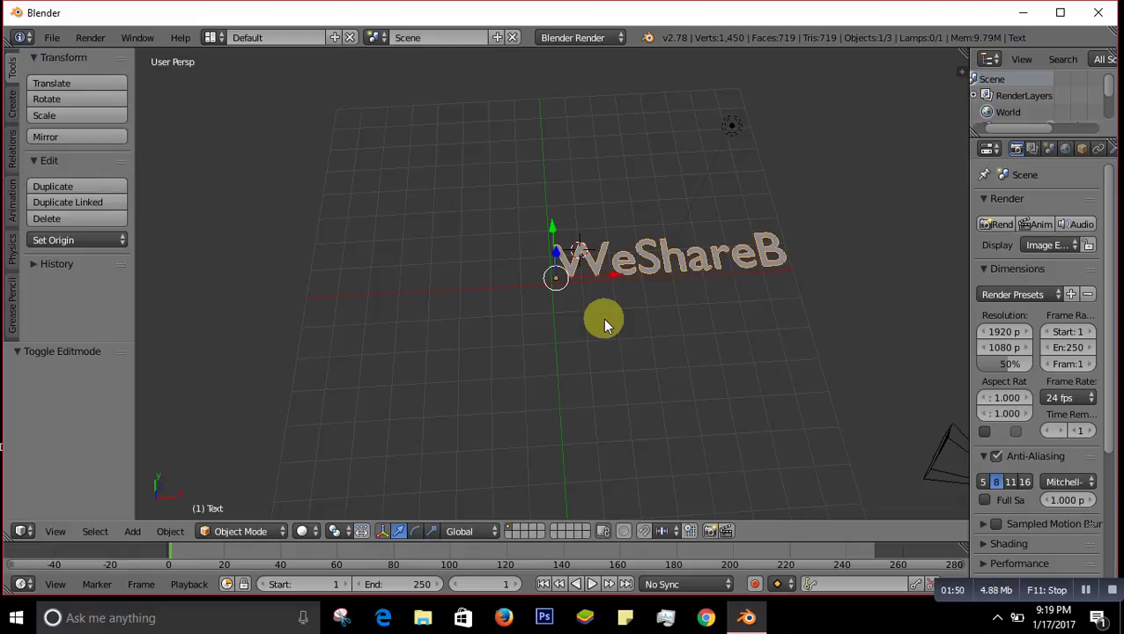
Step: Stand the text upright by rotating it 90° with a trackball rotation in the front view
left_click(53, 532)
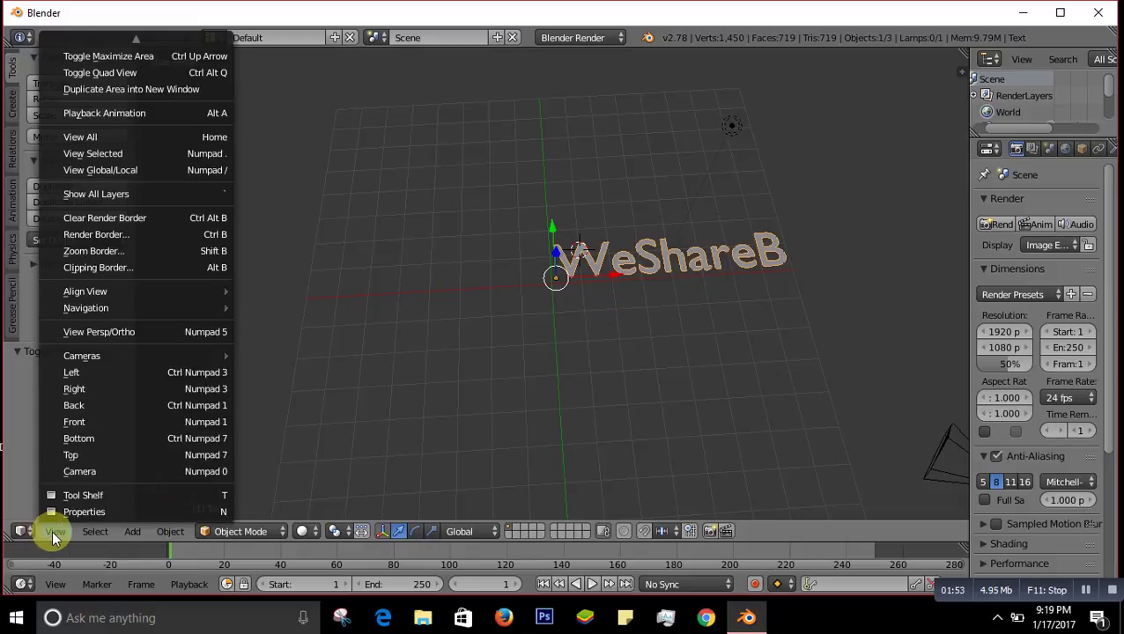
left_click(99, 422)
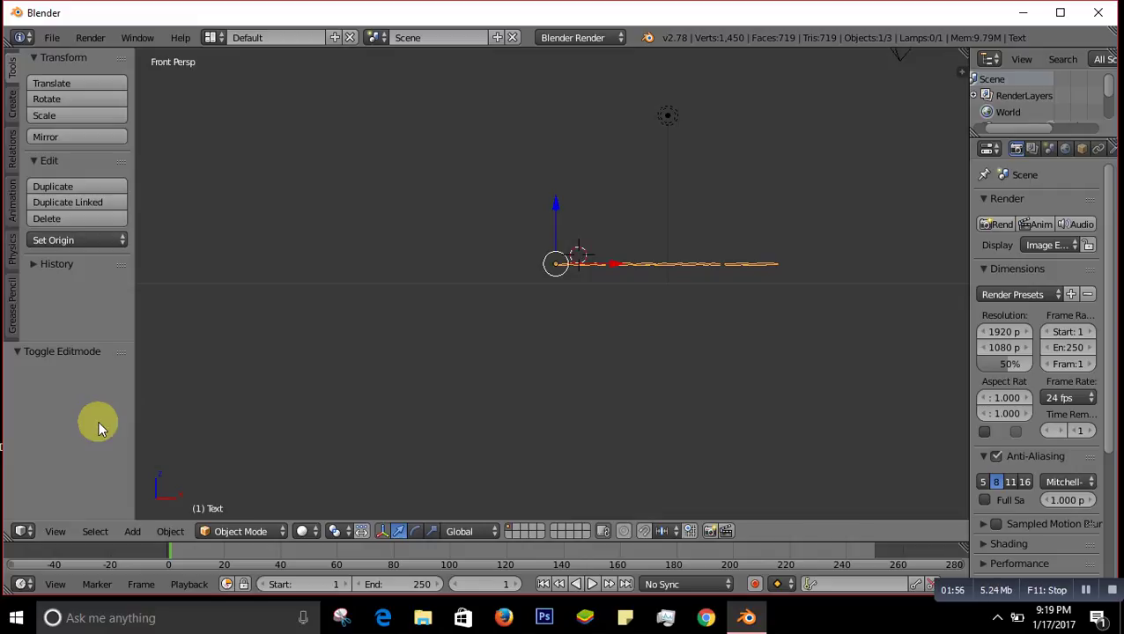
left_click(543, 355)
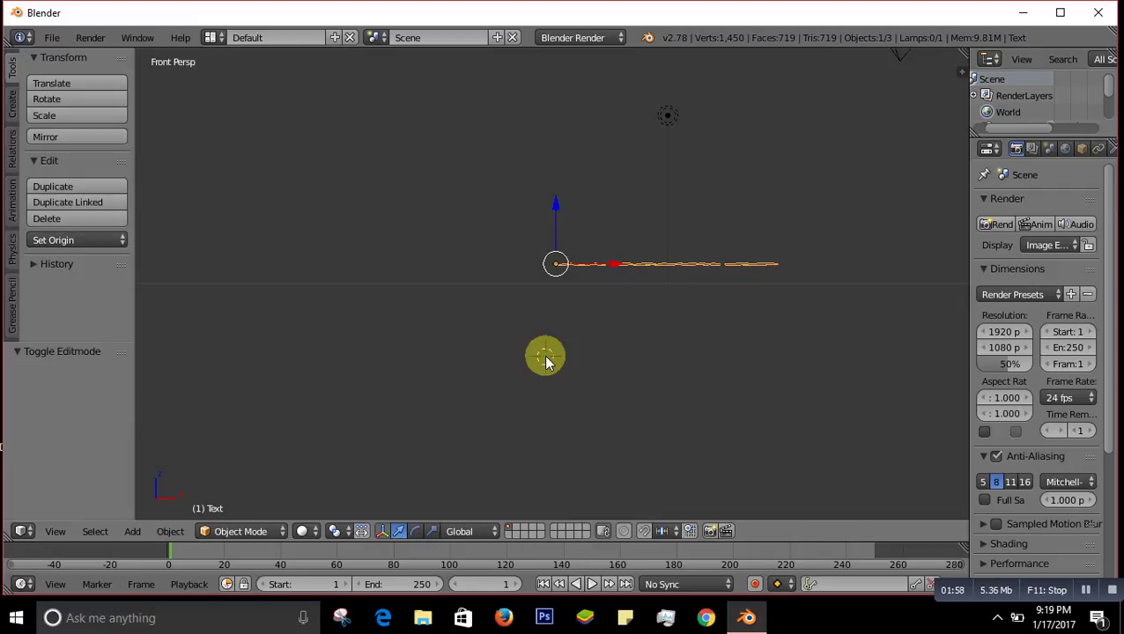
key("r")
key("r")
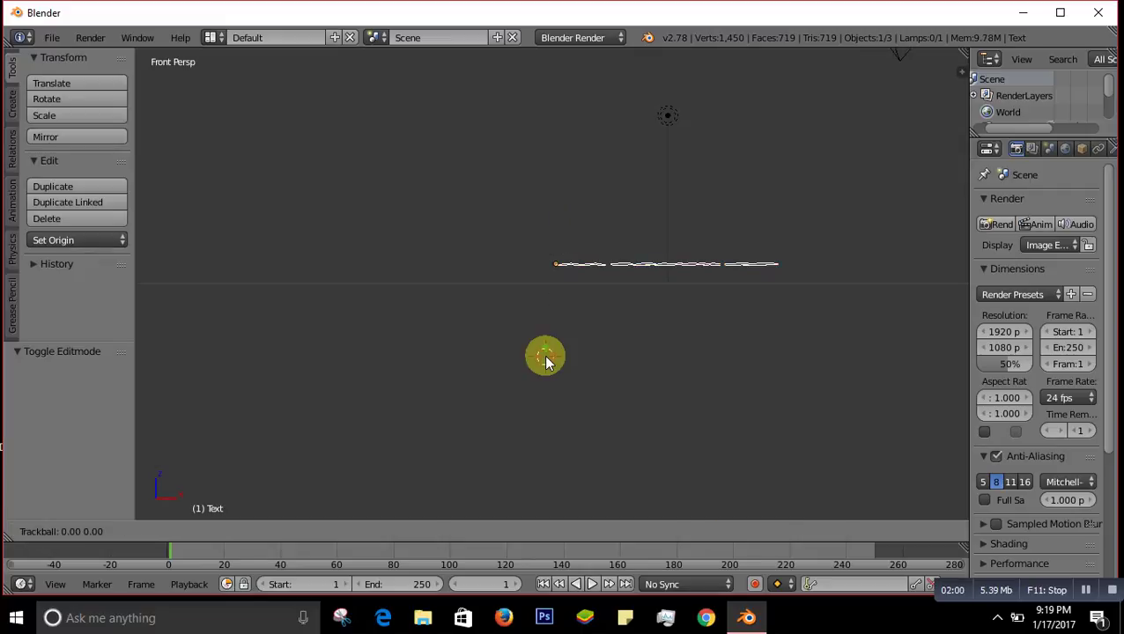
type("90")
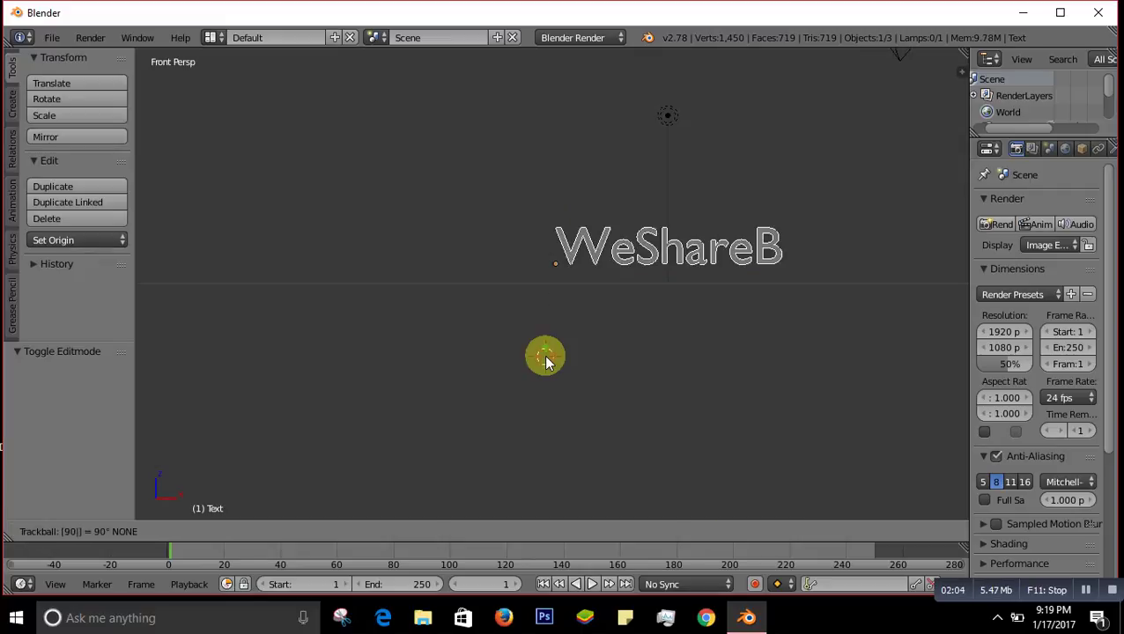
key("Return")
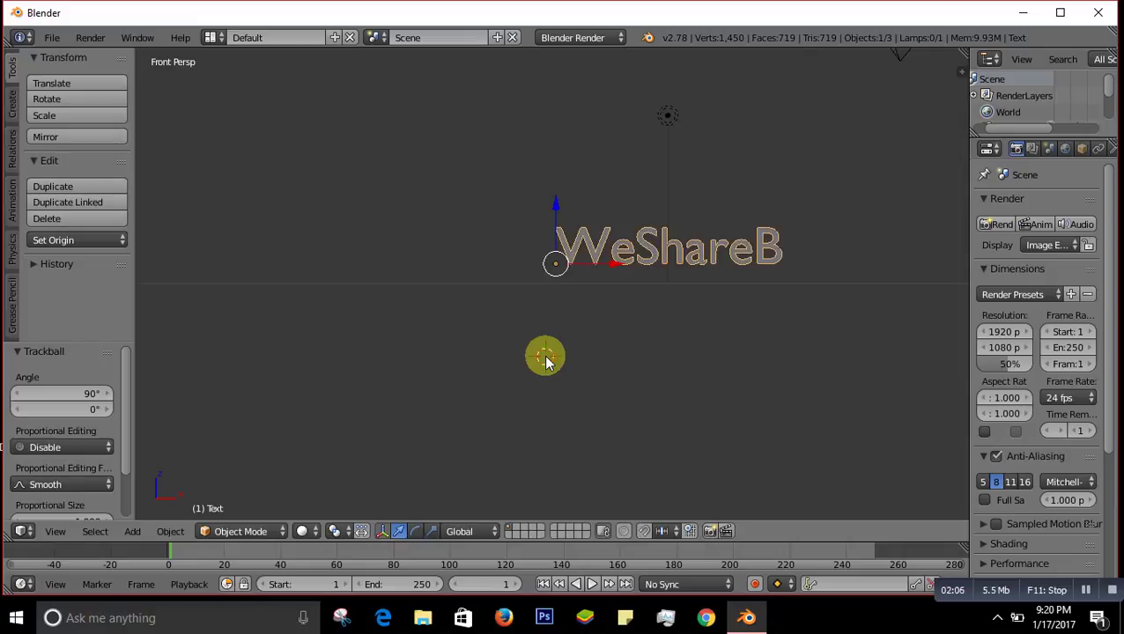
Step: Hide the transform manipulator and convert the text object to a mesh
middle_click_drag(670, 326, 591, 358)
left_click(592, 359)
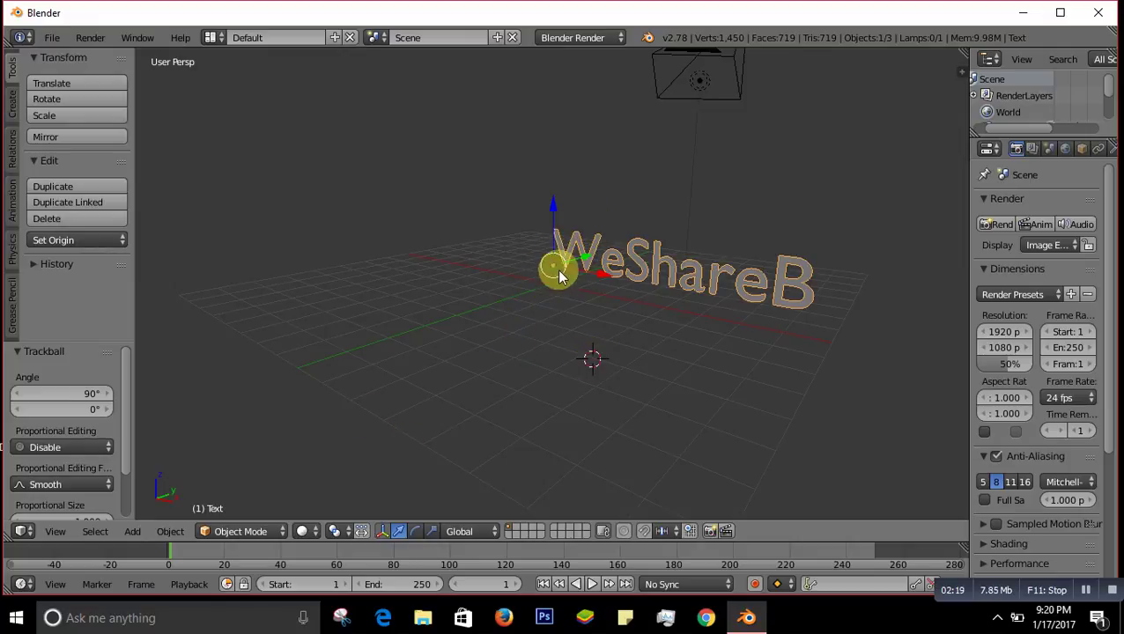
left_click(383, 532)
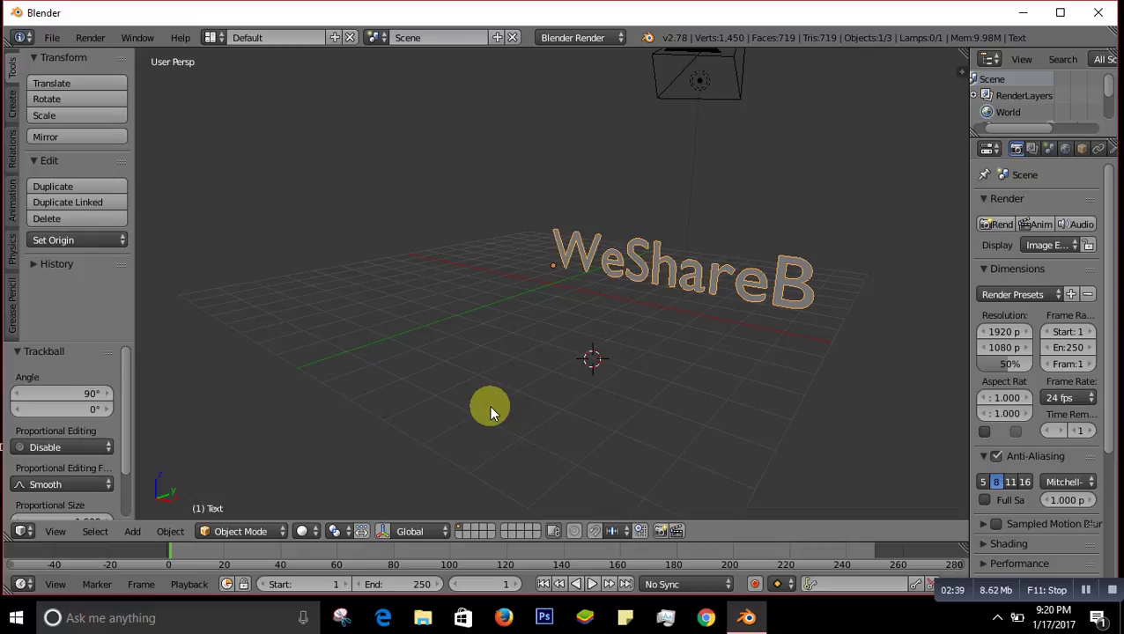
key("alt+c")
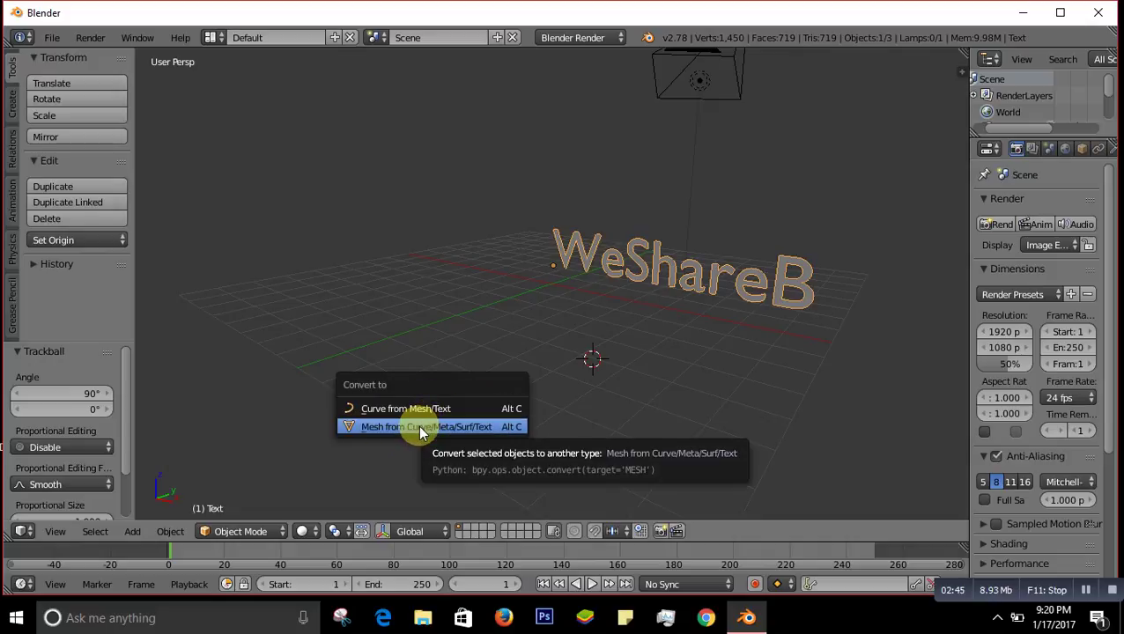
left_click(478, 428)
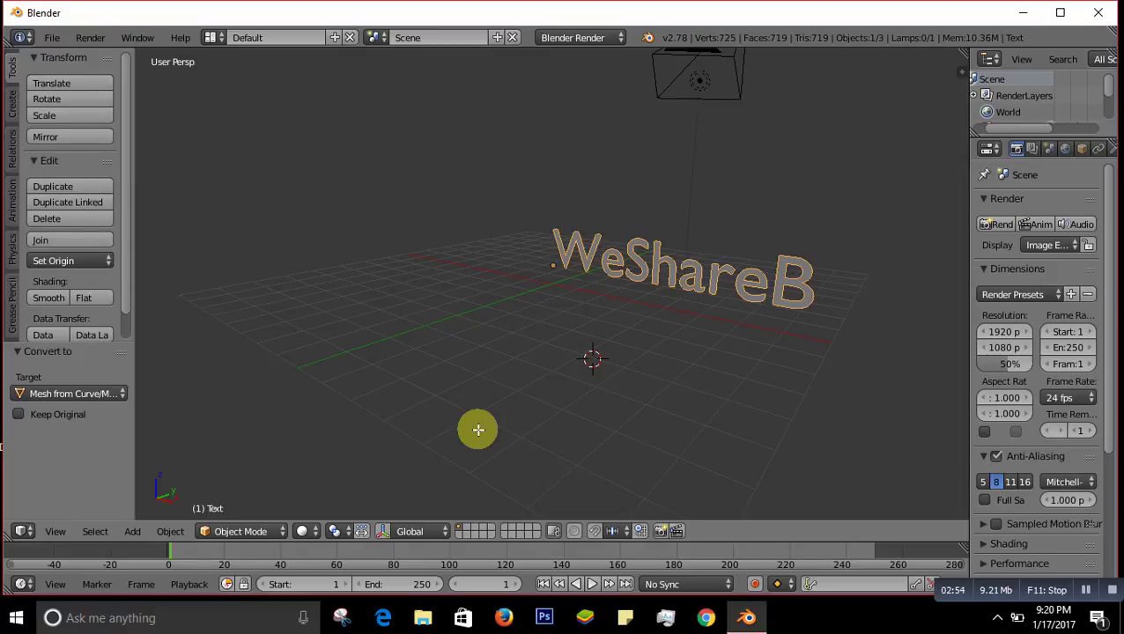
Step: Enter Edit Mode on the text mesh and box-select the vertices of the letter W
key("Tab")
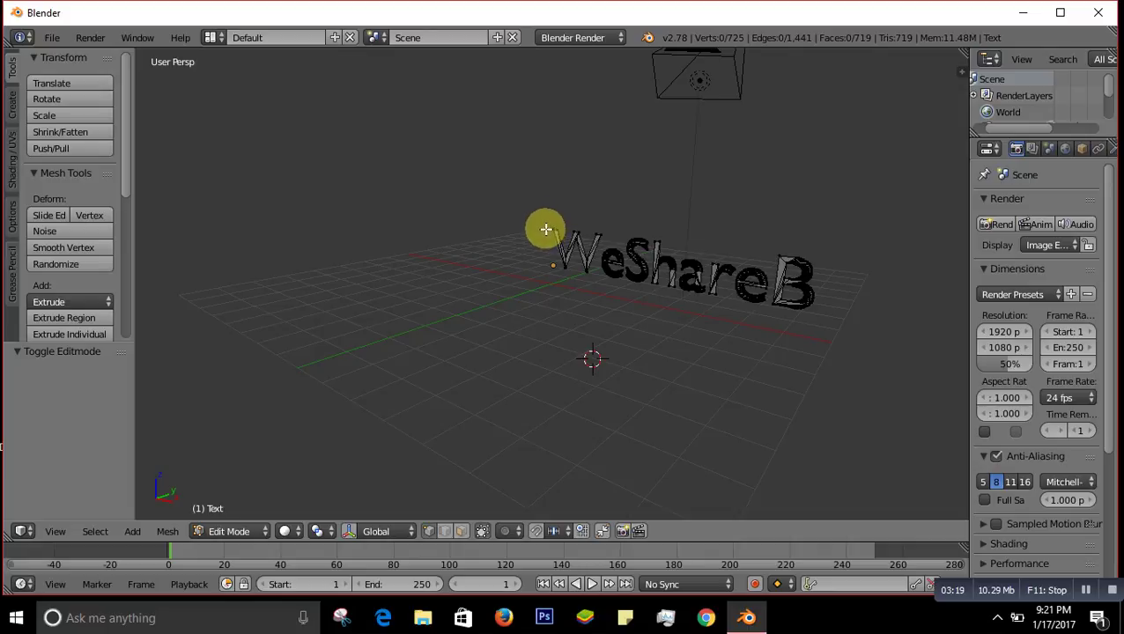
key("b")
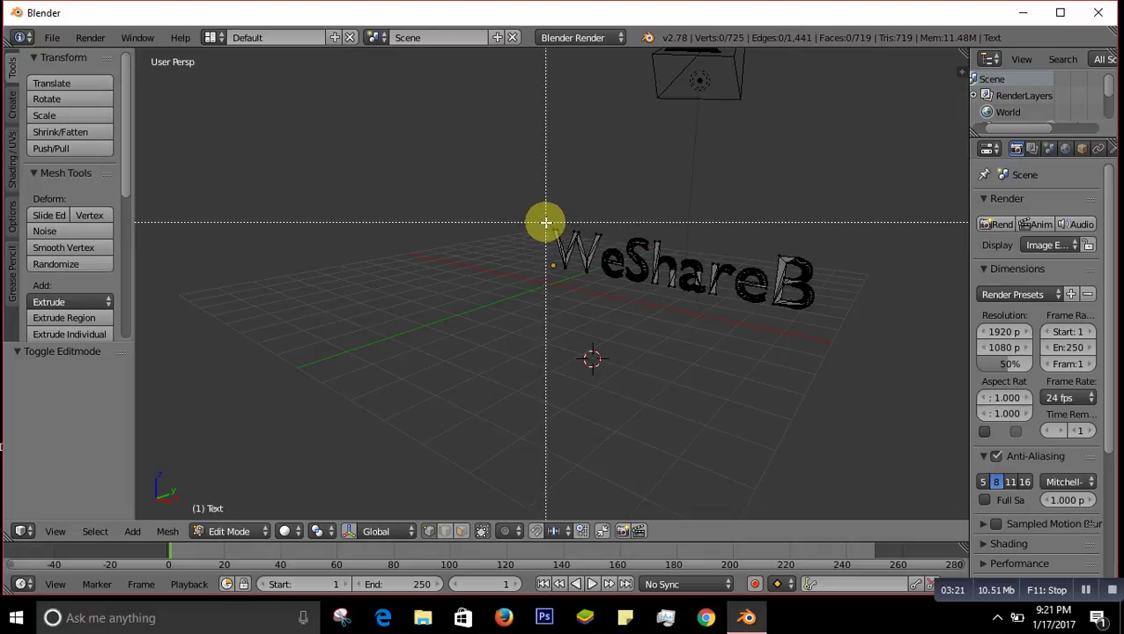
left_click_drag(546, 222, 568, 269)
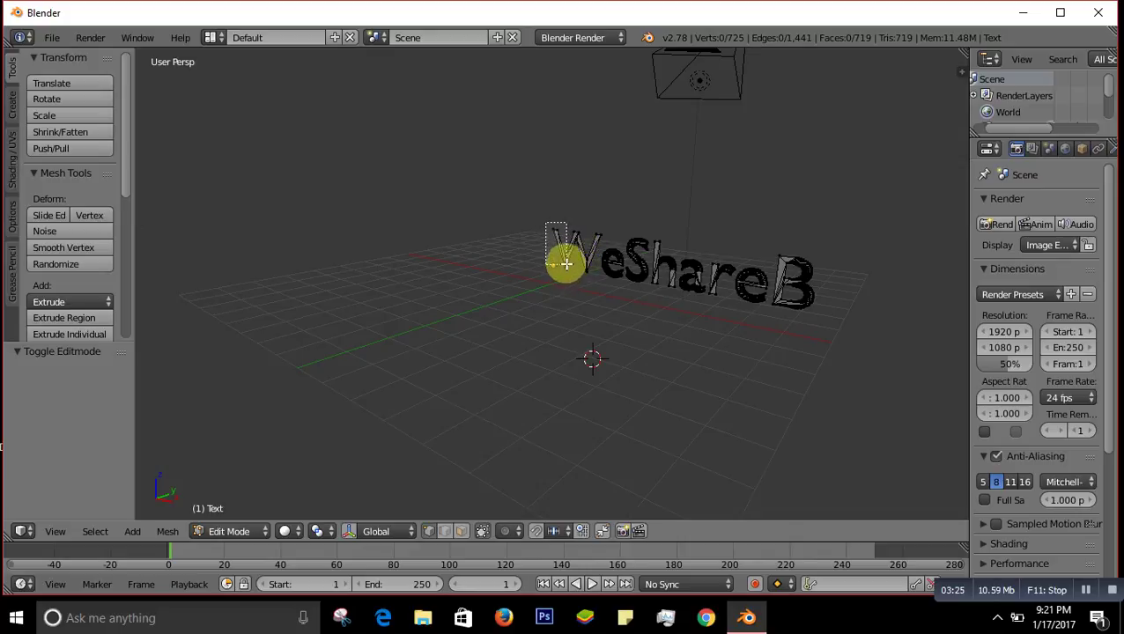
left_click_drag(567, 261, 571, 258)
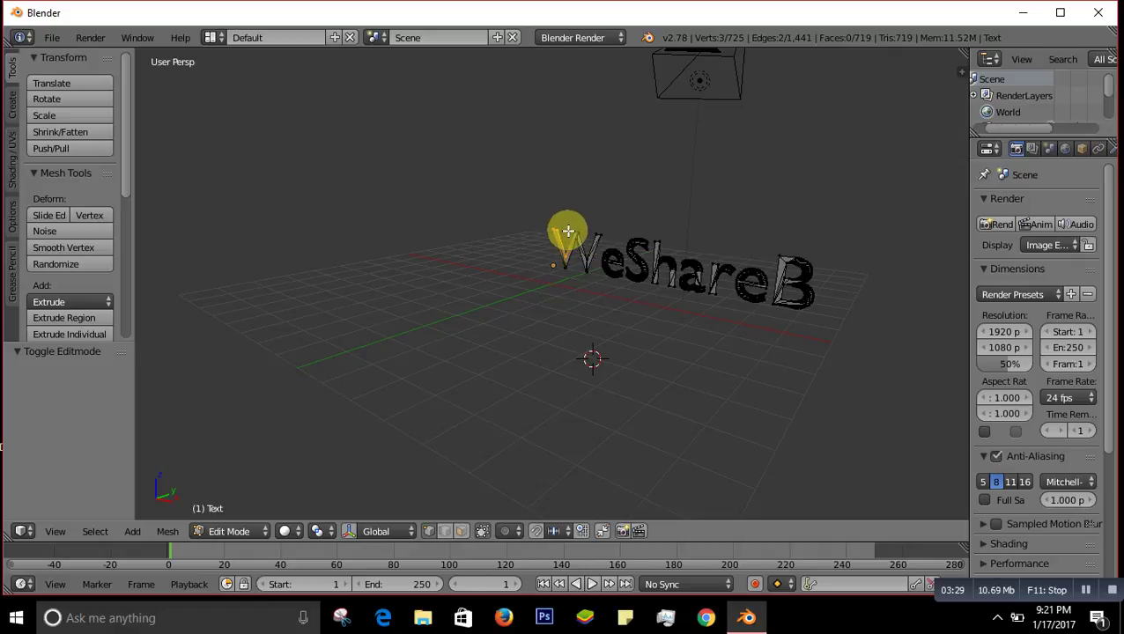
key("b")
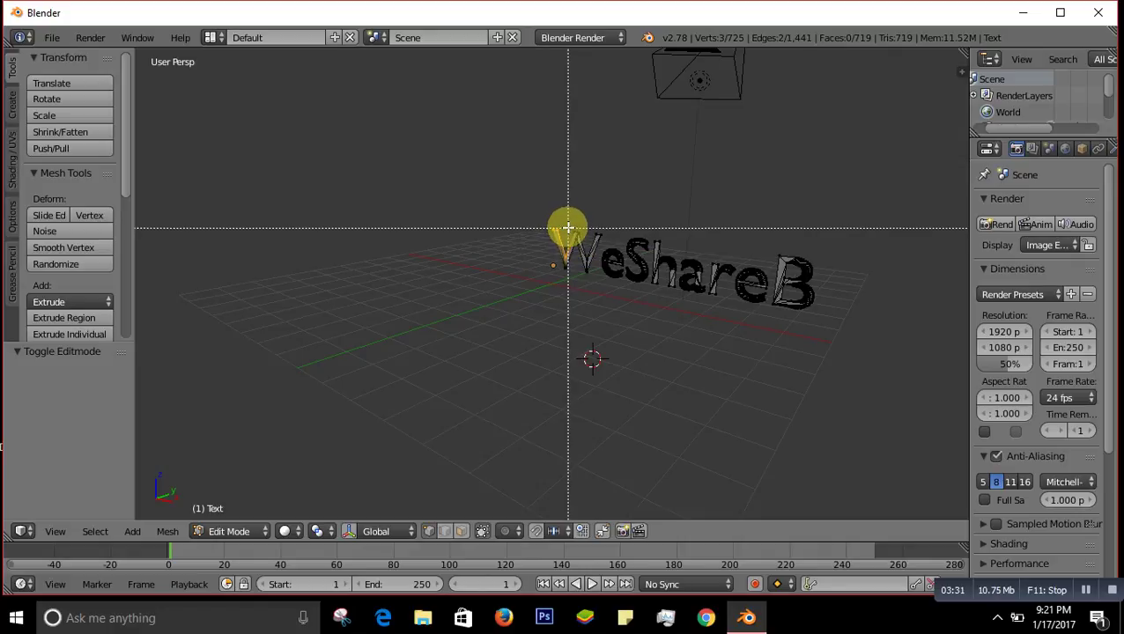
left_click_drag(568, 230, 603, 269)
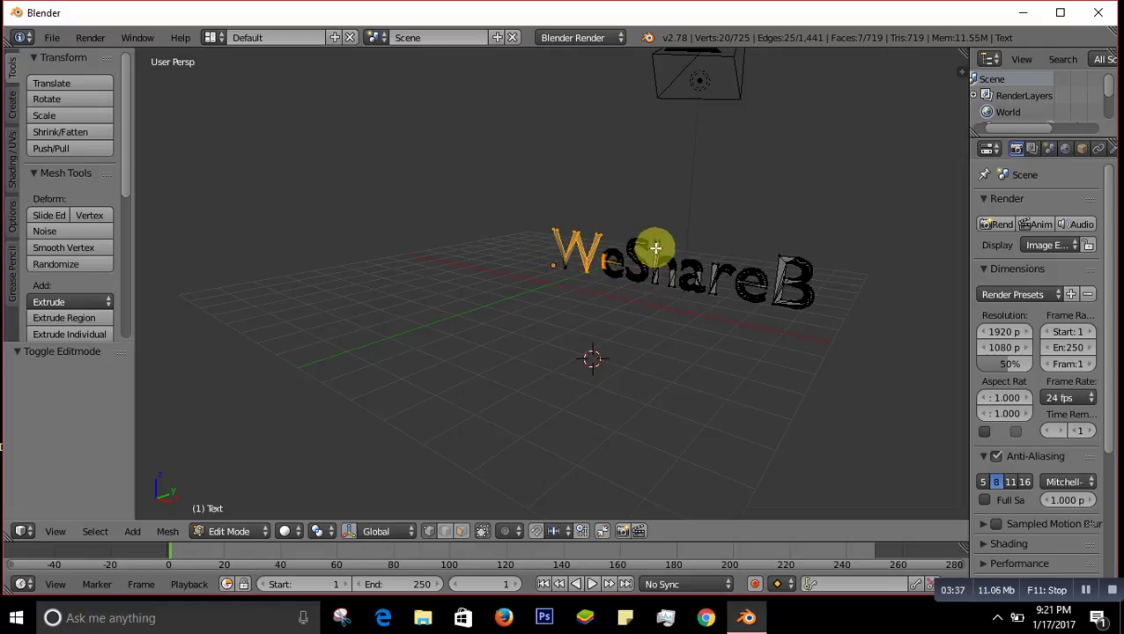
Step: Add the vertices of the letter h and the stem of the letter a to the box selection
key("b")
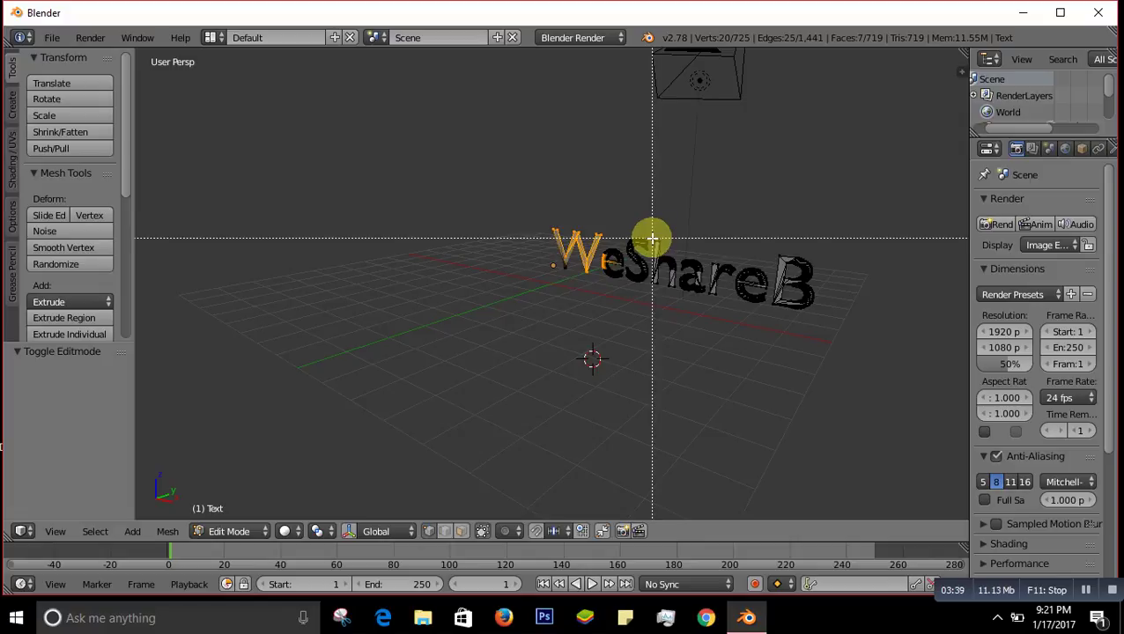
left_click_drag(652, 238, 662, 286)
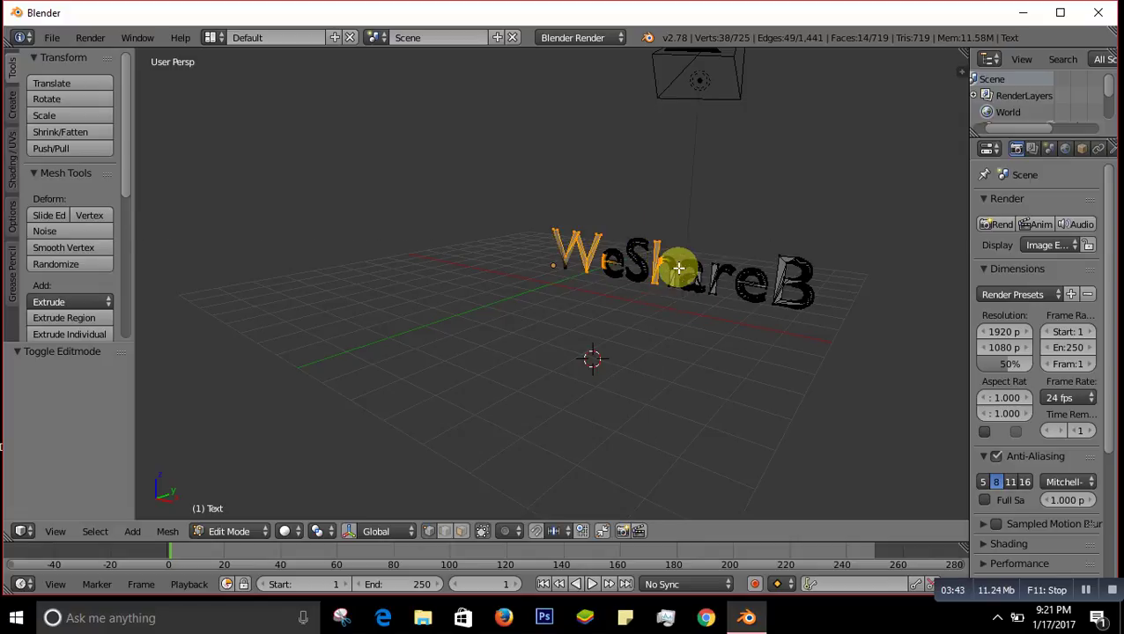
key("b")
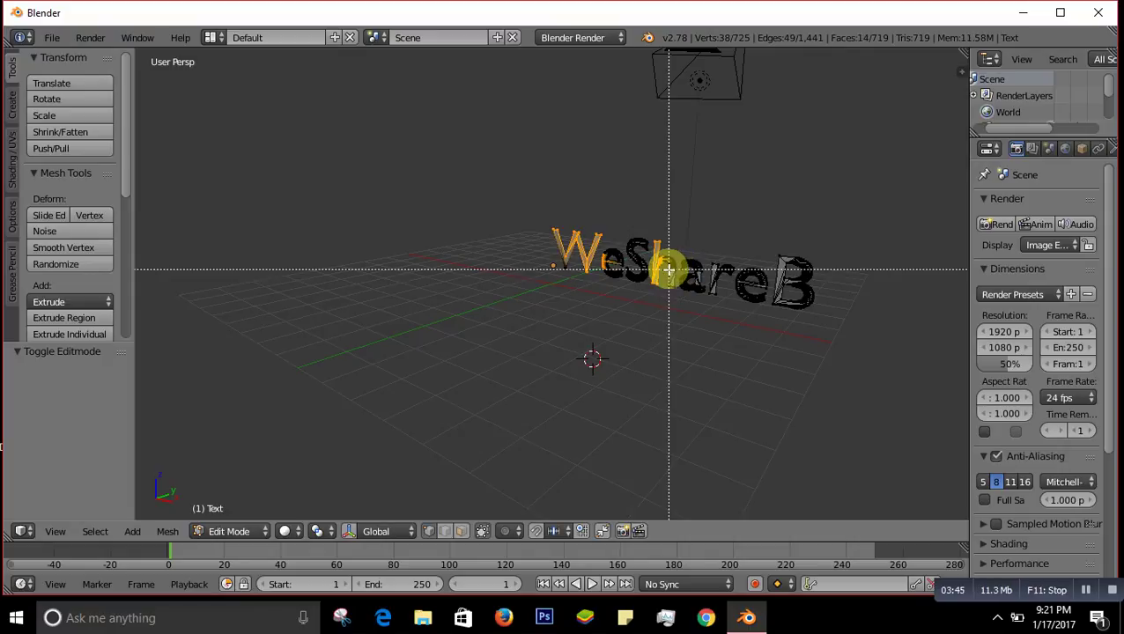
left_click_drag(670, 266, 677, 289)
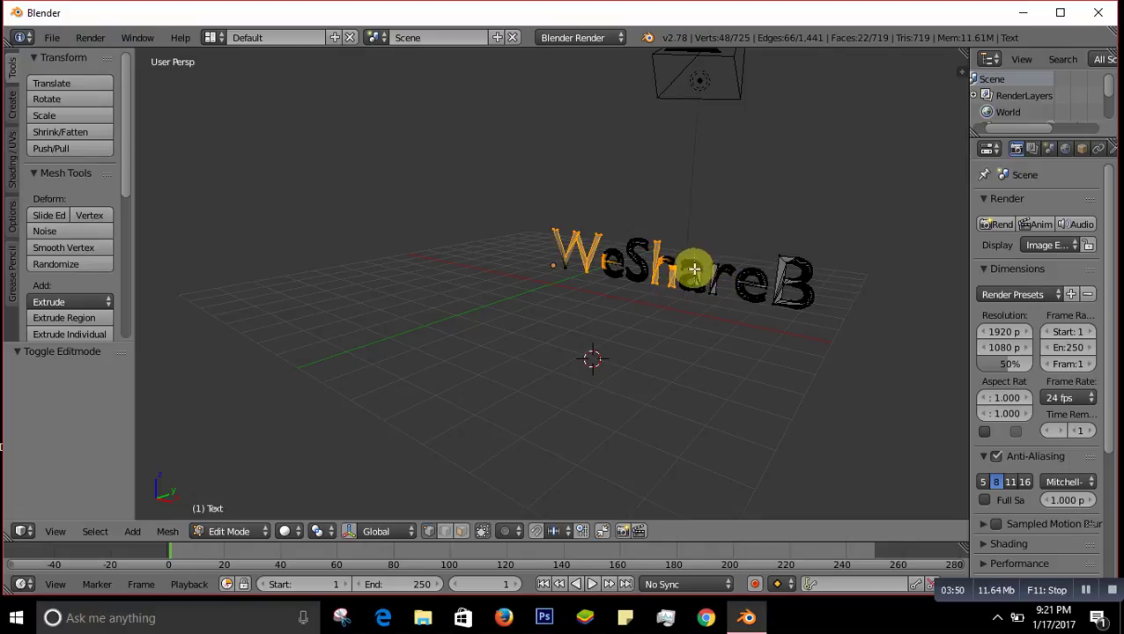
key("b")
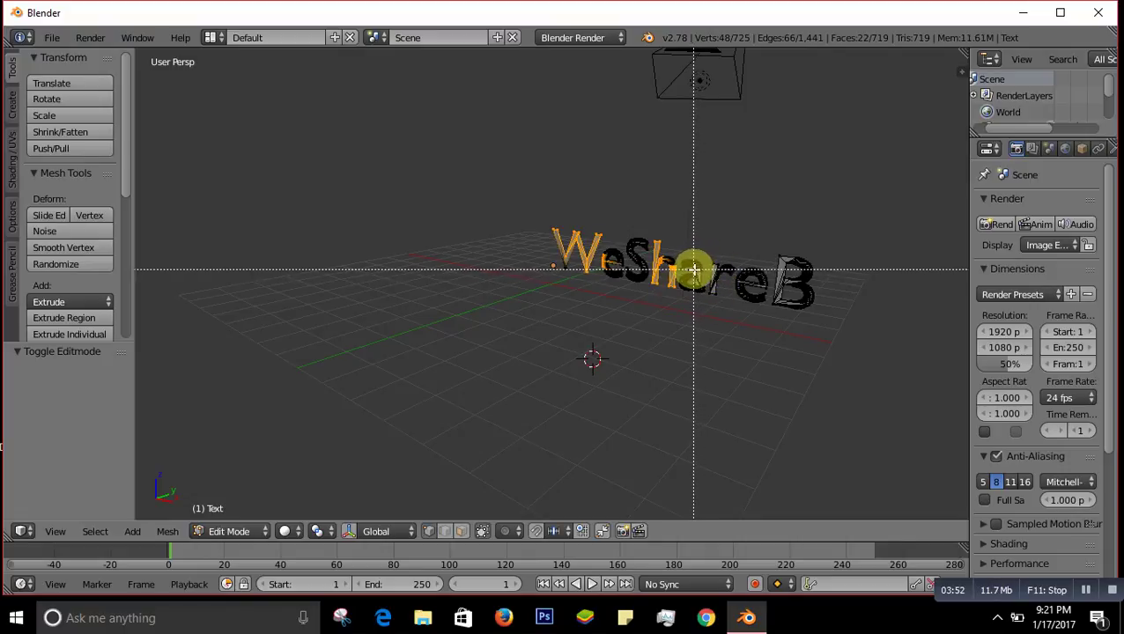
key("Escape")
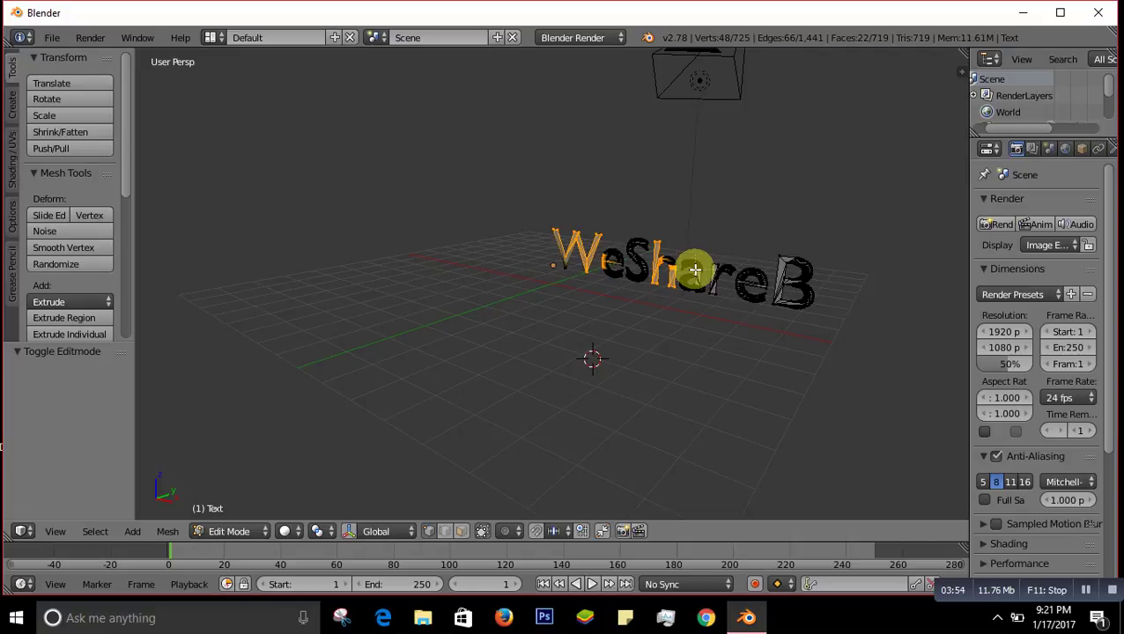
key("b")
key("Escape")
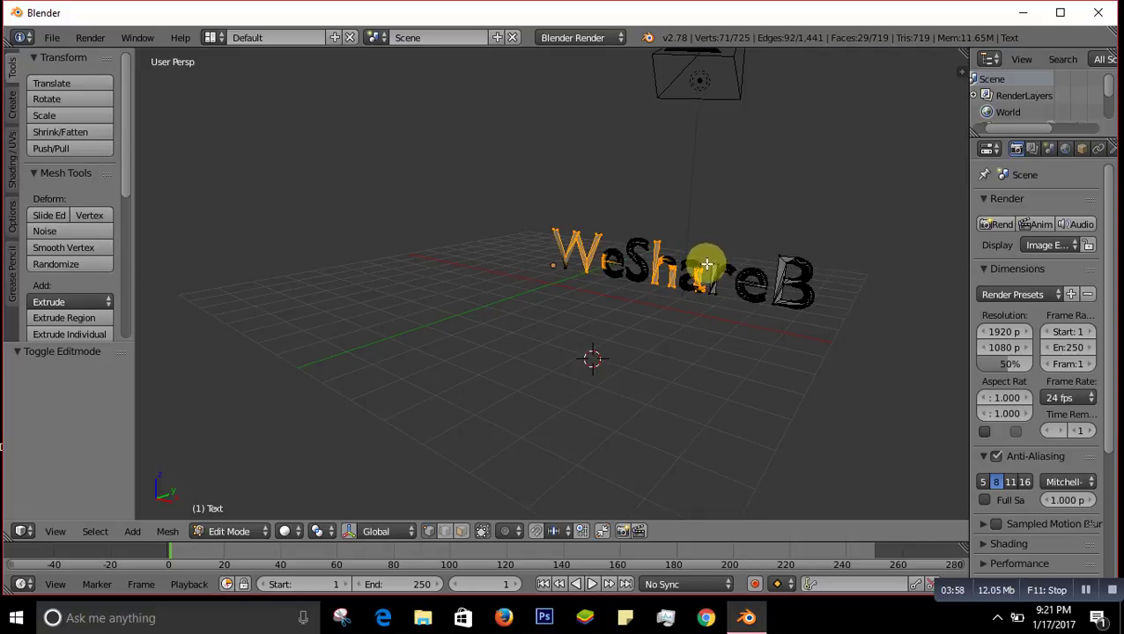
Step: Extend the box selection with the vertices of the letter r and the main part of the letter B
key("b")
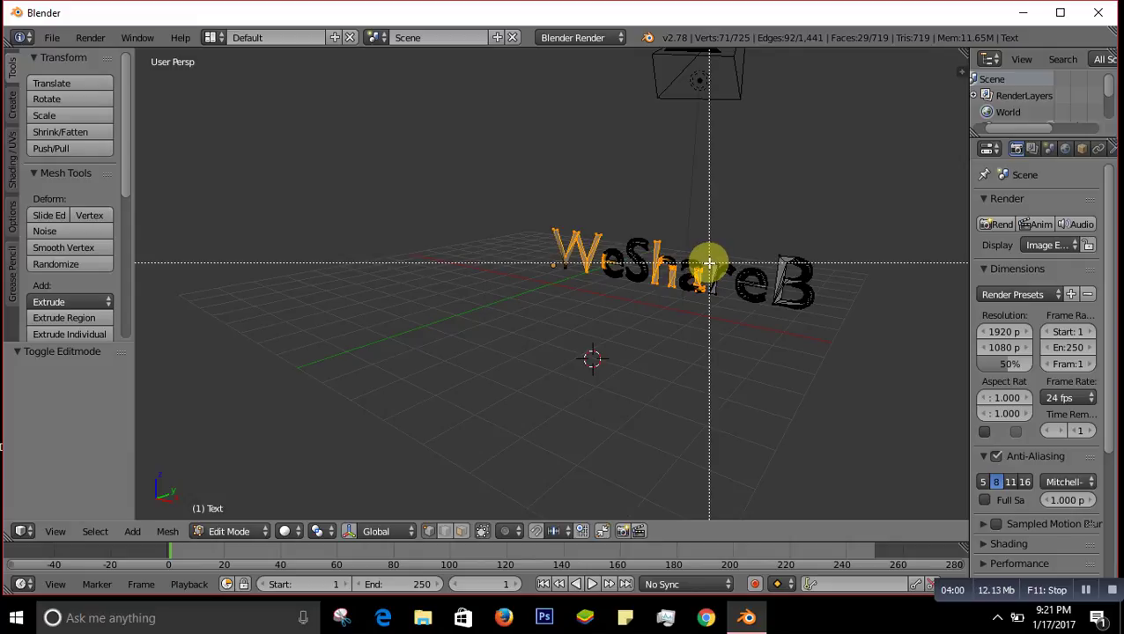
left_click_drag(709, 263, 725, 291)
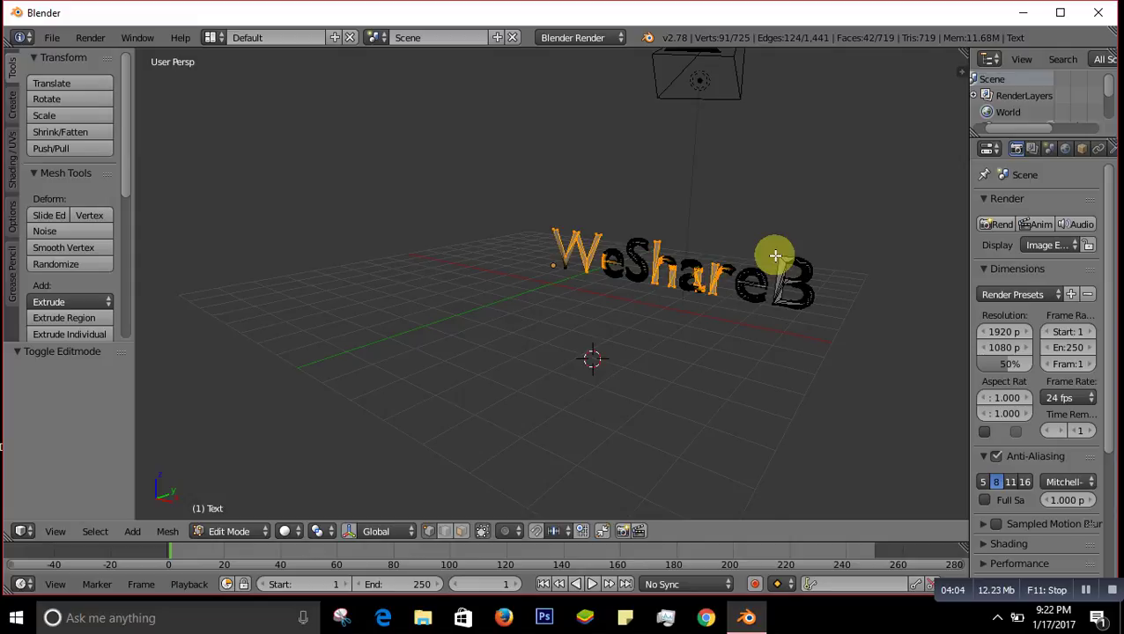
key("b")
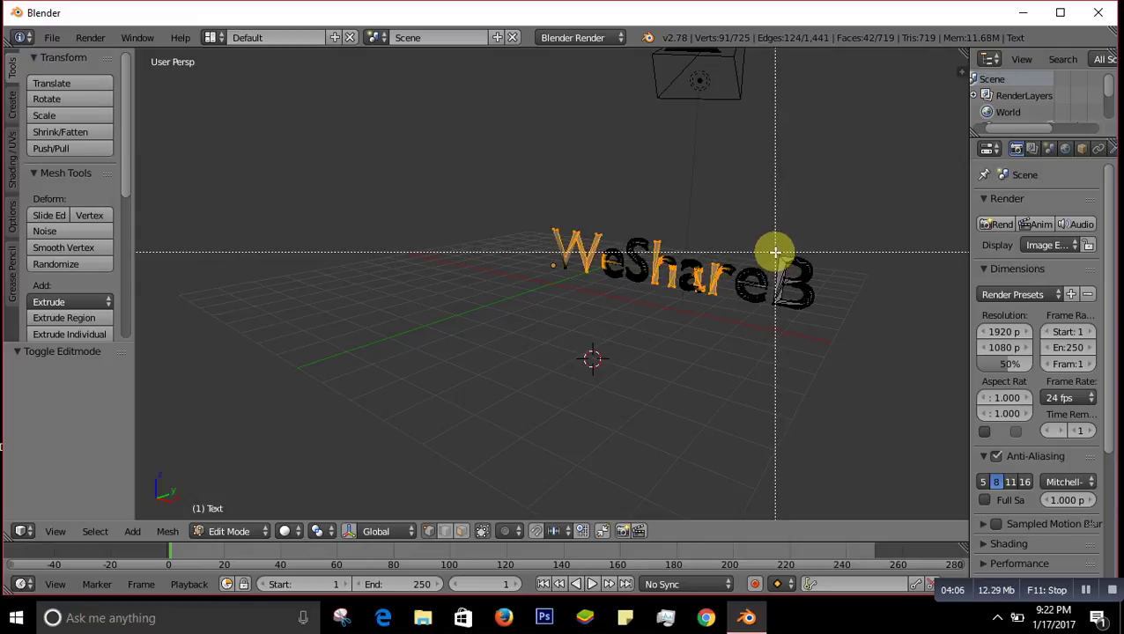
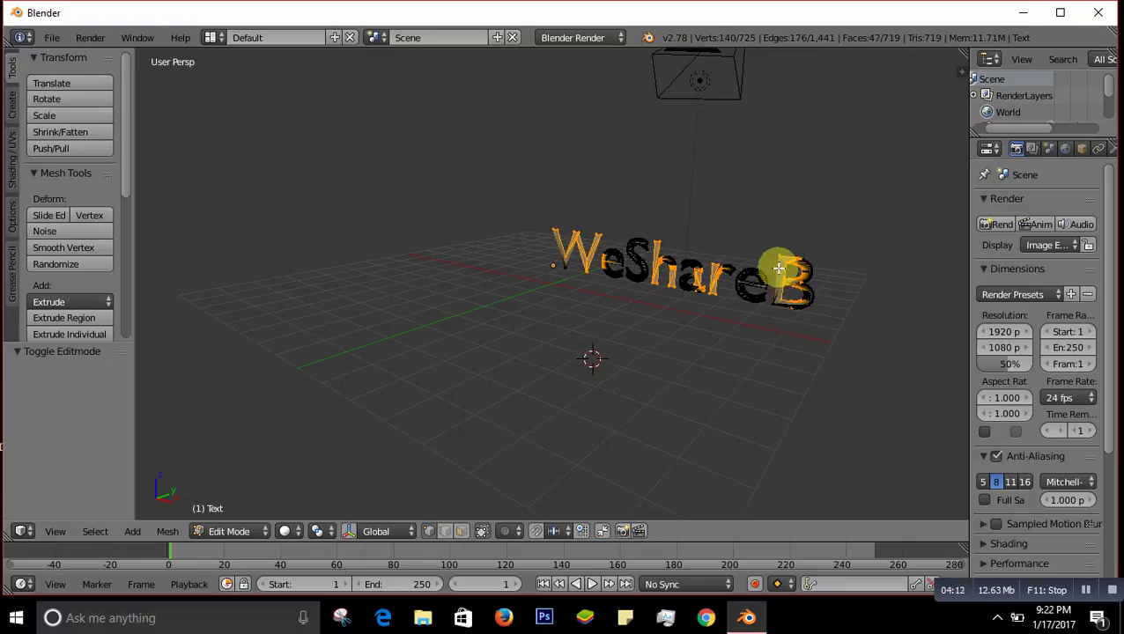
key("b")
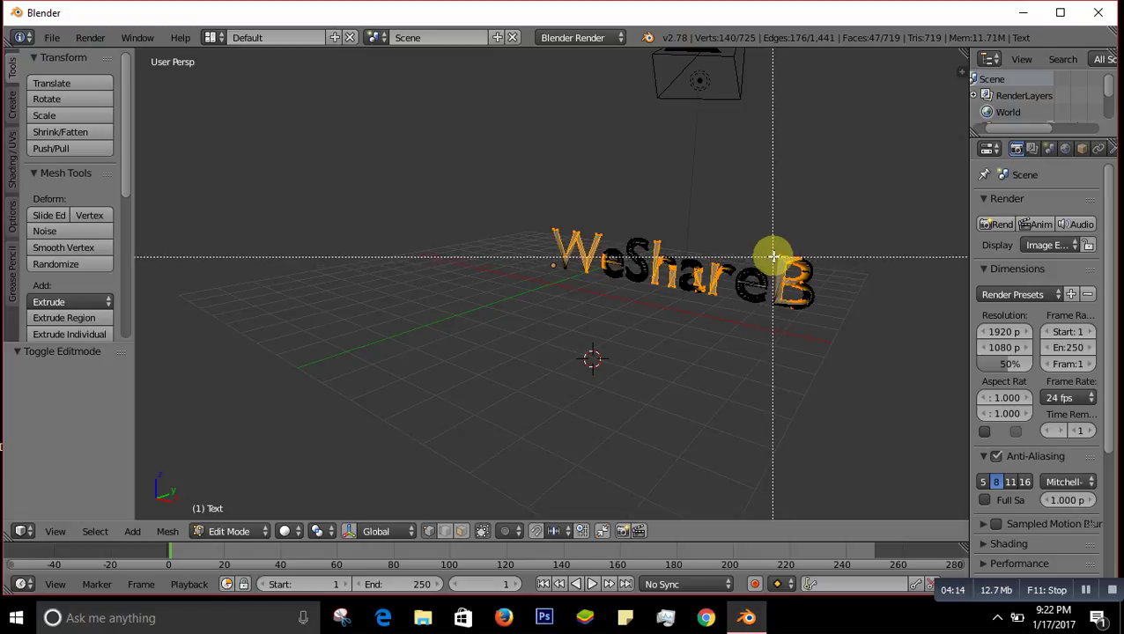
left_click_drag(773, 259, 787, 304)
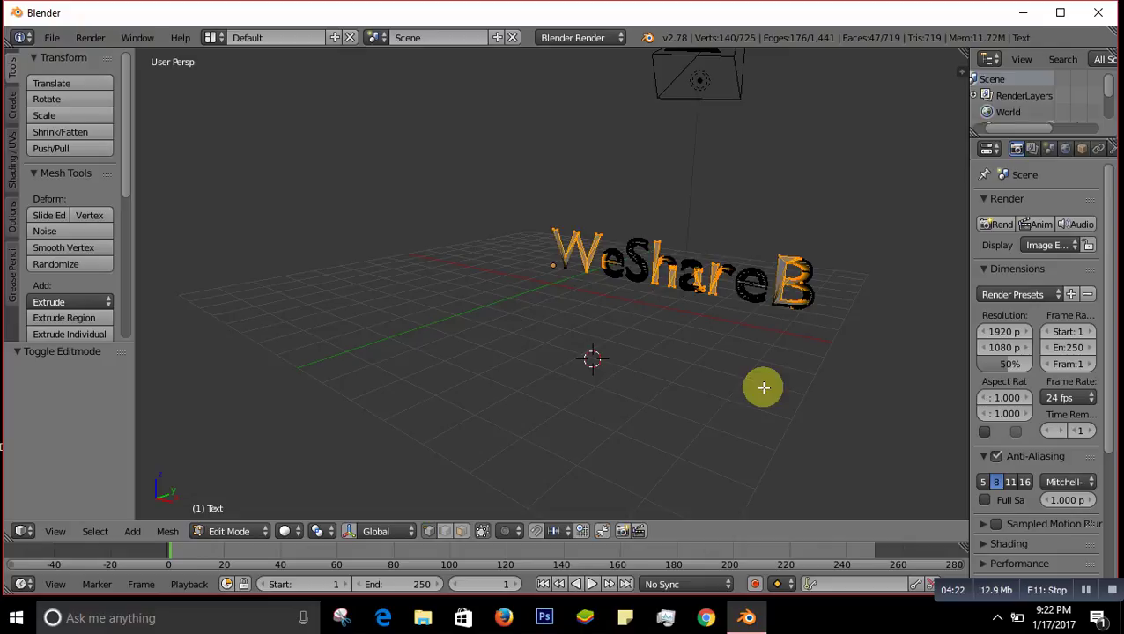
Step: Subdivide the selected letter parts with one cut and return to Object Mode
key("w")
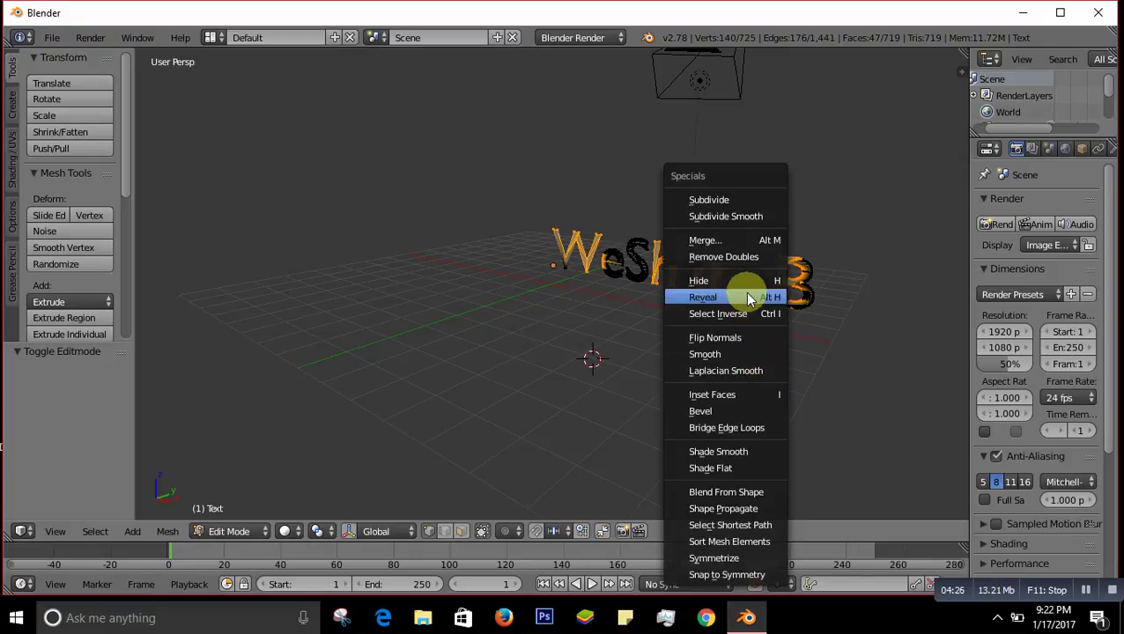
left_click(710, 202)
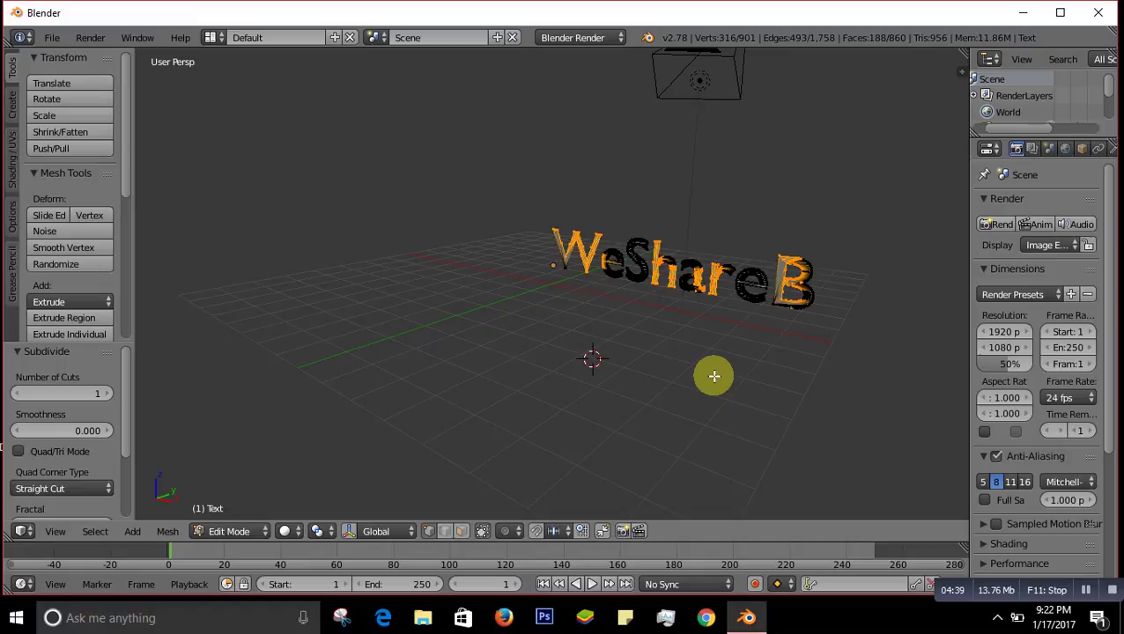
key("Tab")
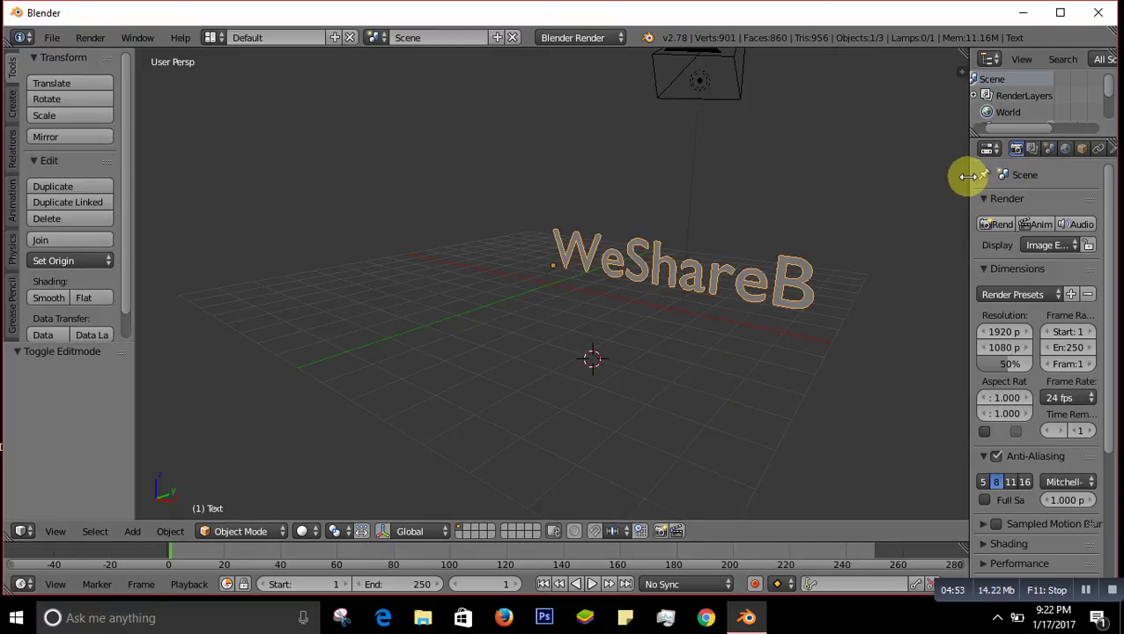
Step: Widen the properties area and add an Explode modifier to the text mesh
left_click_drag(968, 176, 911, 175)
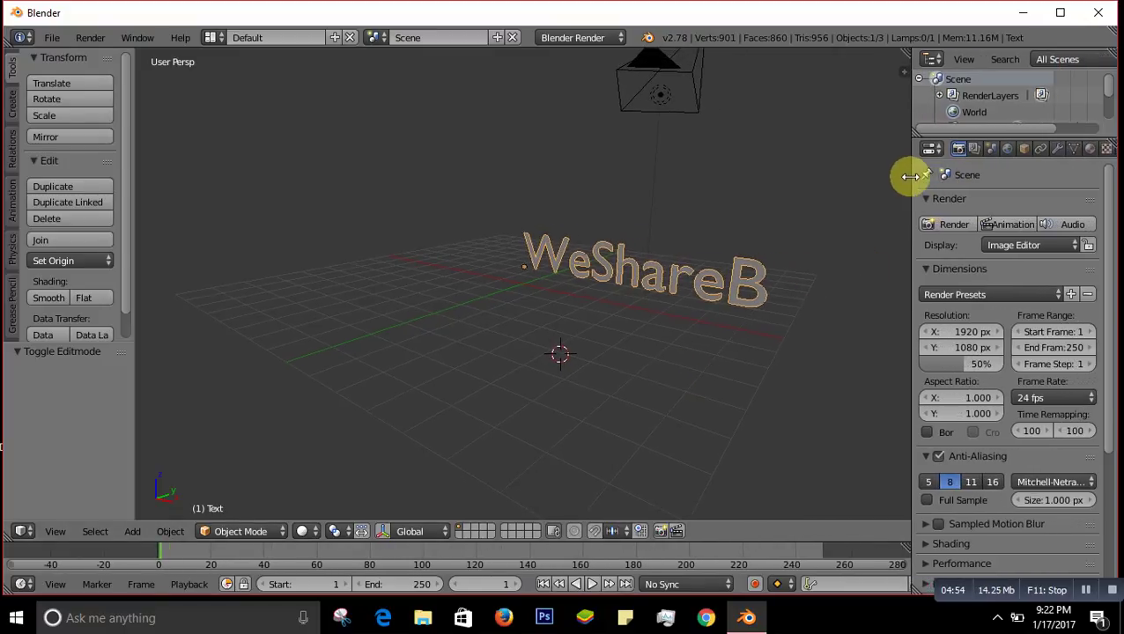
left_click(1058, 152)
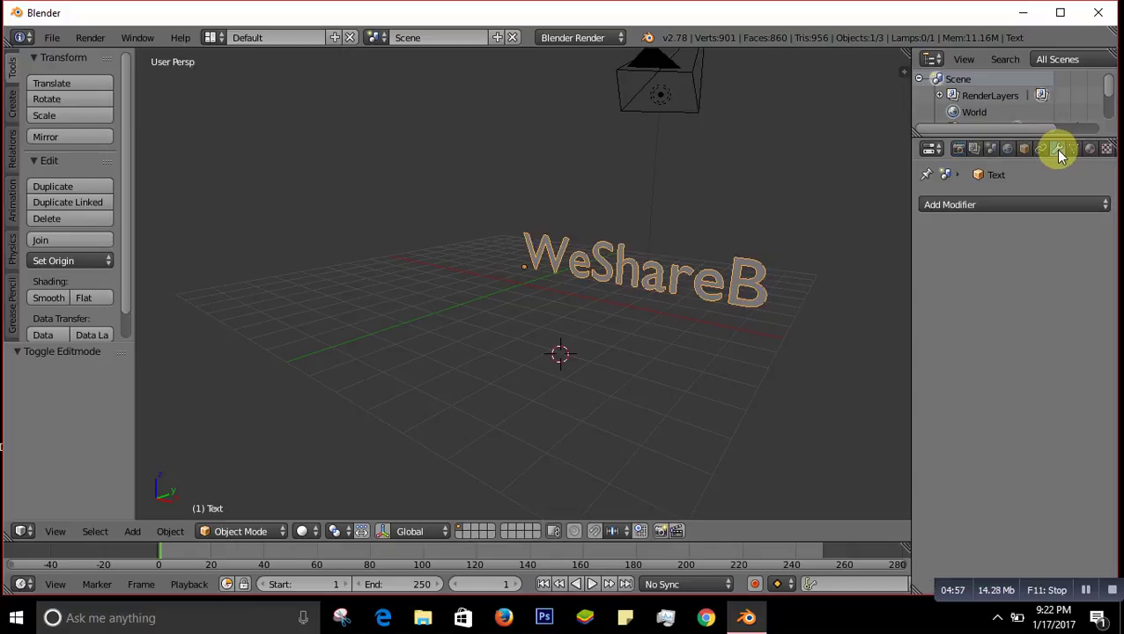
left_click(983, 206)
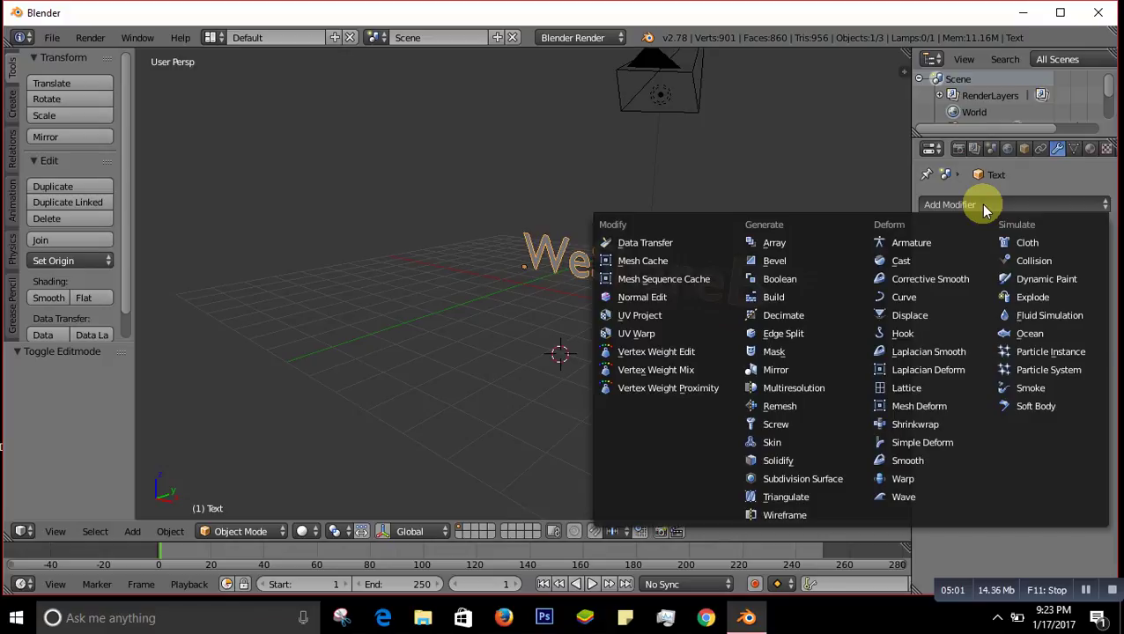
left_click(1023, 299)
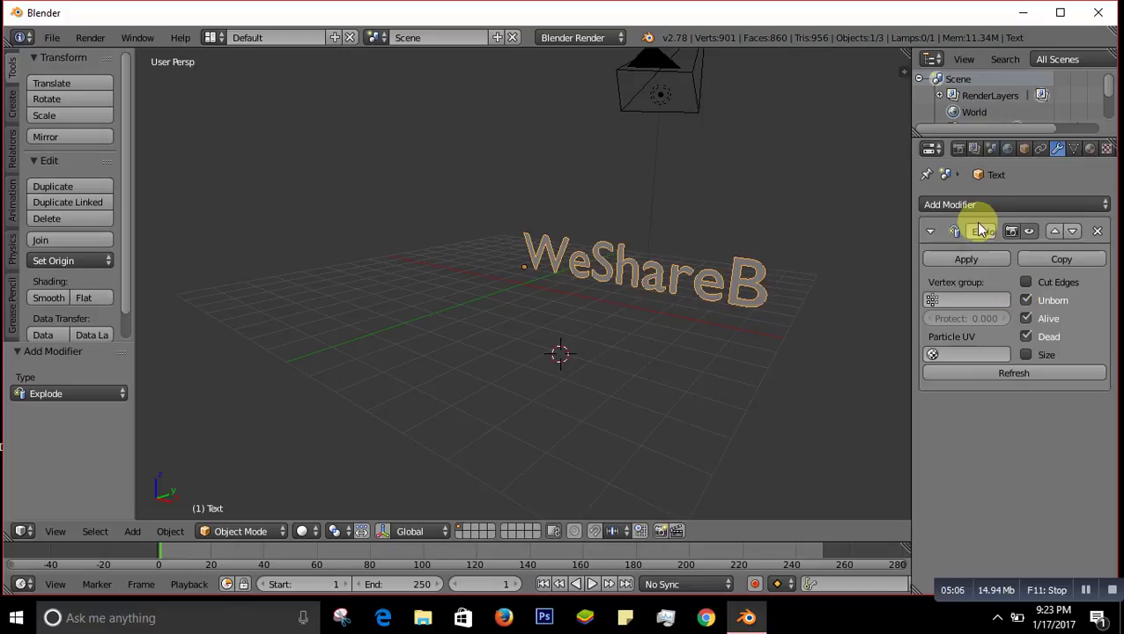
Step: Add a Solidify modifier to the text mesh and set its thickness to 0.1670
left_click(956, 205)
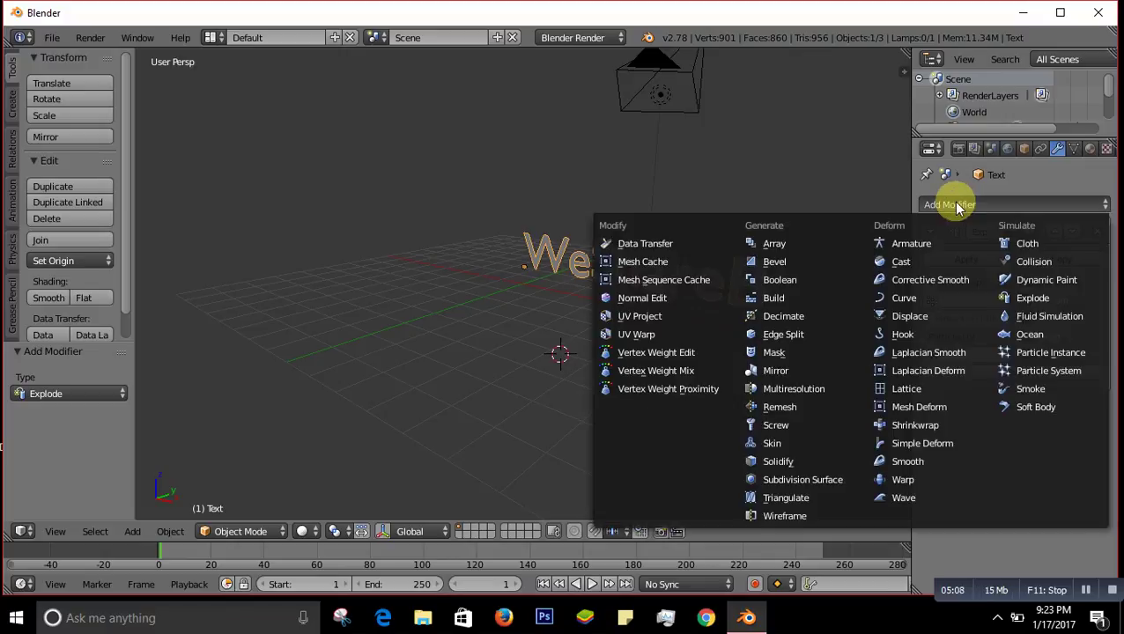
left_click(768, 462)
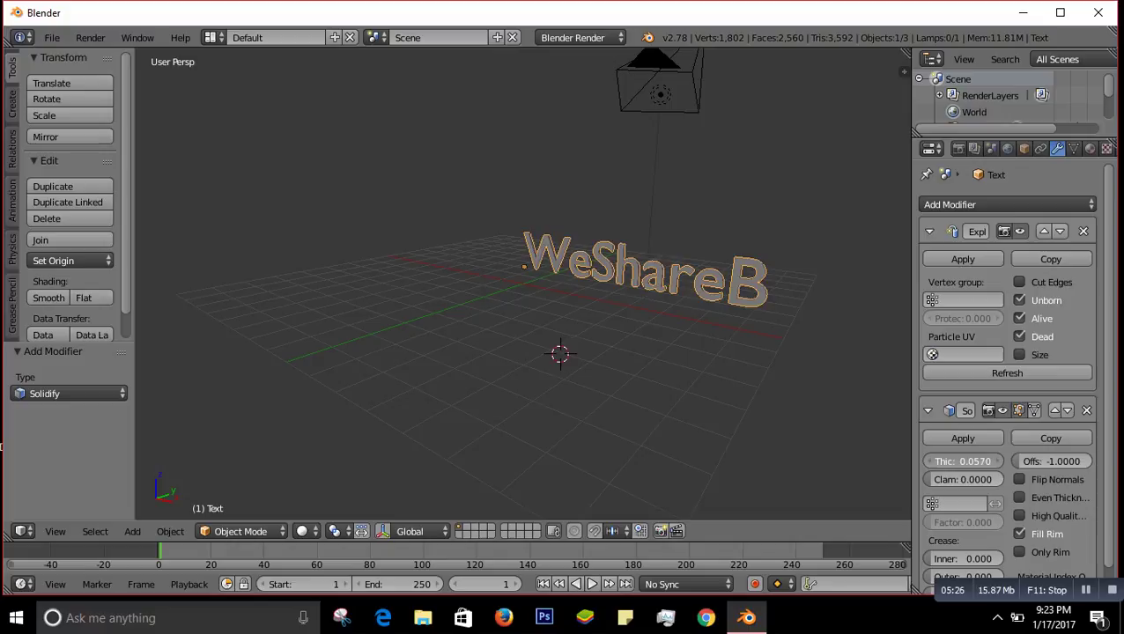
mouse_move(962, 461)
left_mouse_down()
mouse_move(978, 461)
mouse_move(958, 459)
left_mouse_up()
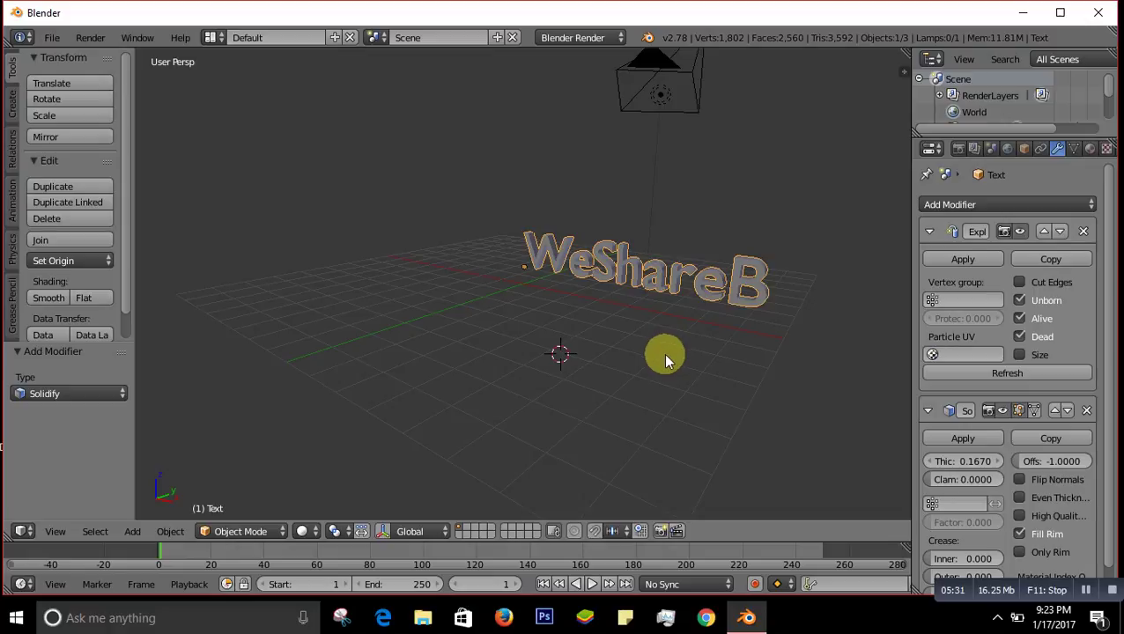
mouse_move(664, 353)
middle_mouse_down()
mouse_move(637, 392)
mouse_move(607, 381)
mouse_move(626, 347)
mouse_move(677, 338)
mouse_move(688, 352)
mouse_move(672, 322)
mouse_move(663, 350)
mouse_move(689, 372)
mouse_move(660, 386)
mouse_move(461, 351)
mouse_move(619, 350)
mouse_move(629, 337)
mouse_move(670, 352)
mouse_move(657, 389)
mouse_move(653, 350)
middle_mouse_up()
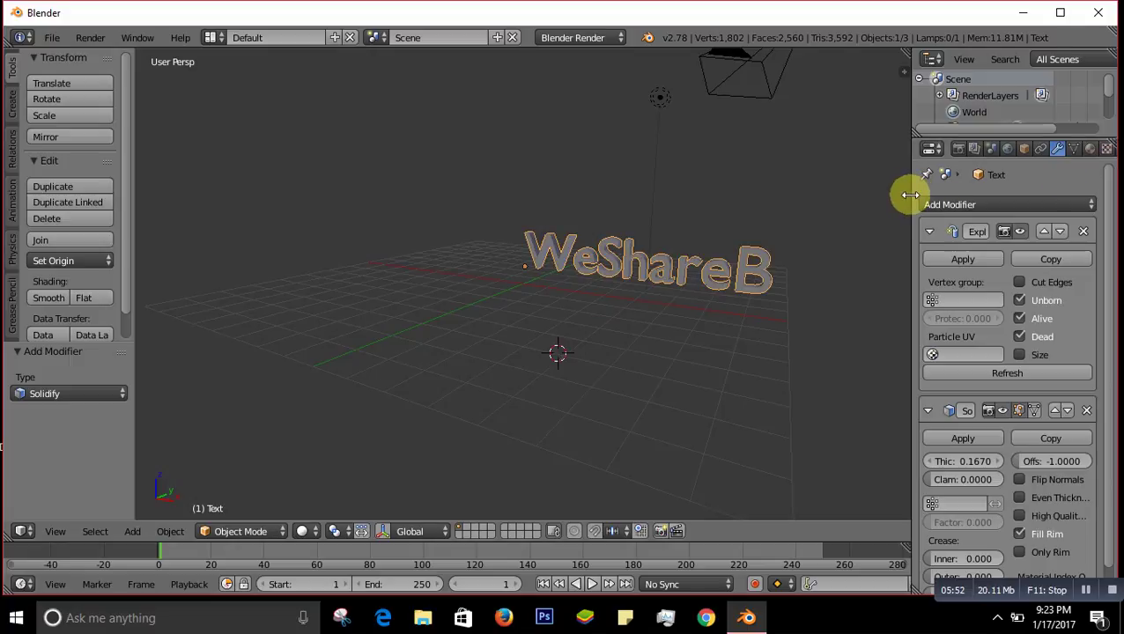
Step: Add a new particle system to the text mesh
left_click_drag(909, 194, 876, 191)
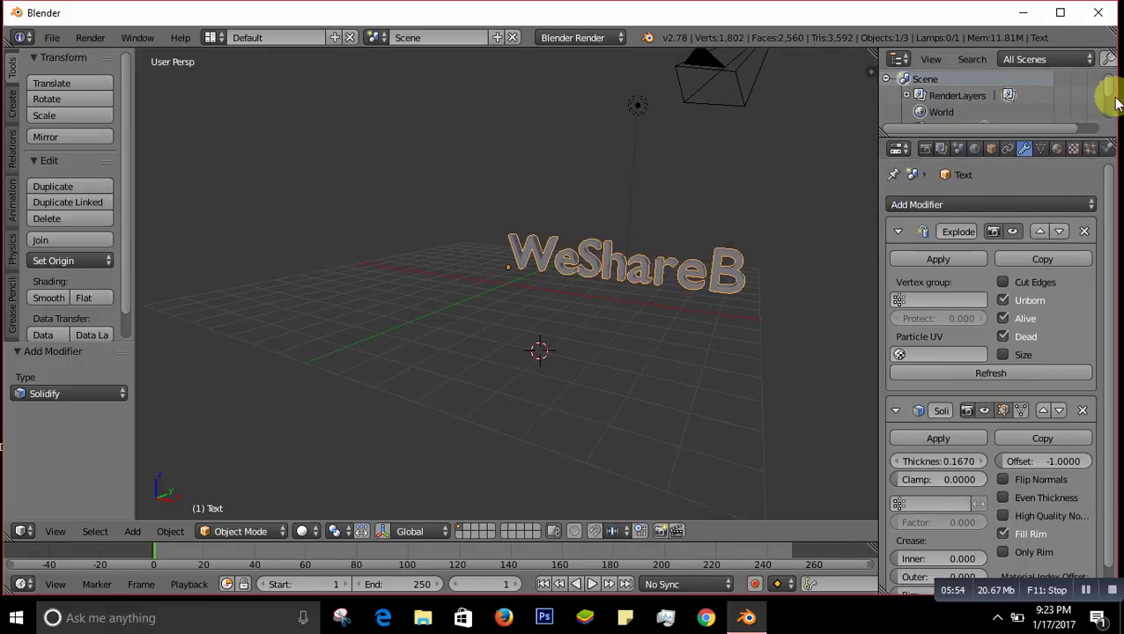
left_click(1090, 150)
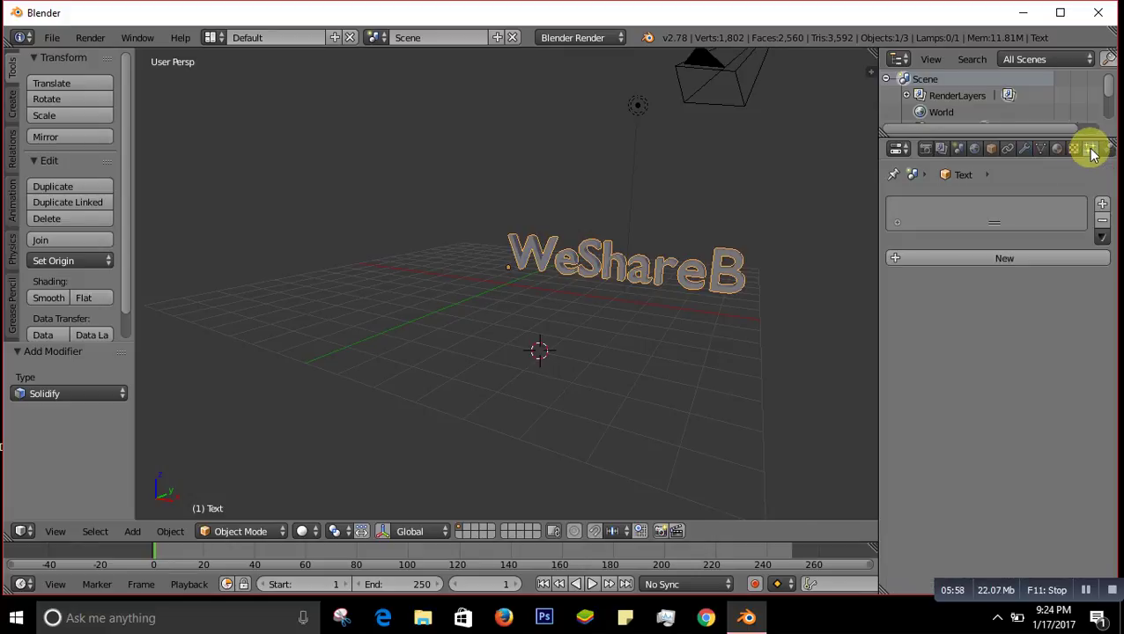
left_click(1102, 206)
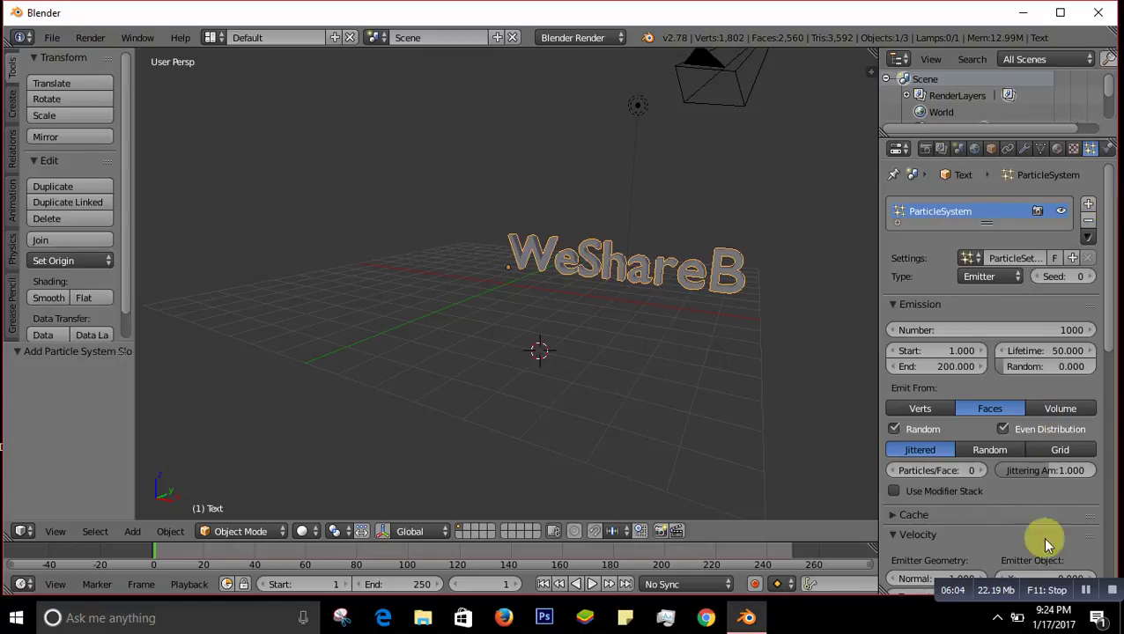
Step: Move the particle system modifier above Solidify and Explode in the text mesh's modifier stack and play the animation
left_click(1024, 150)
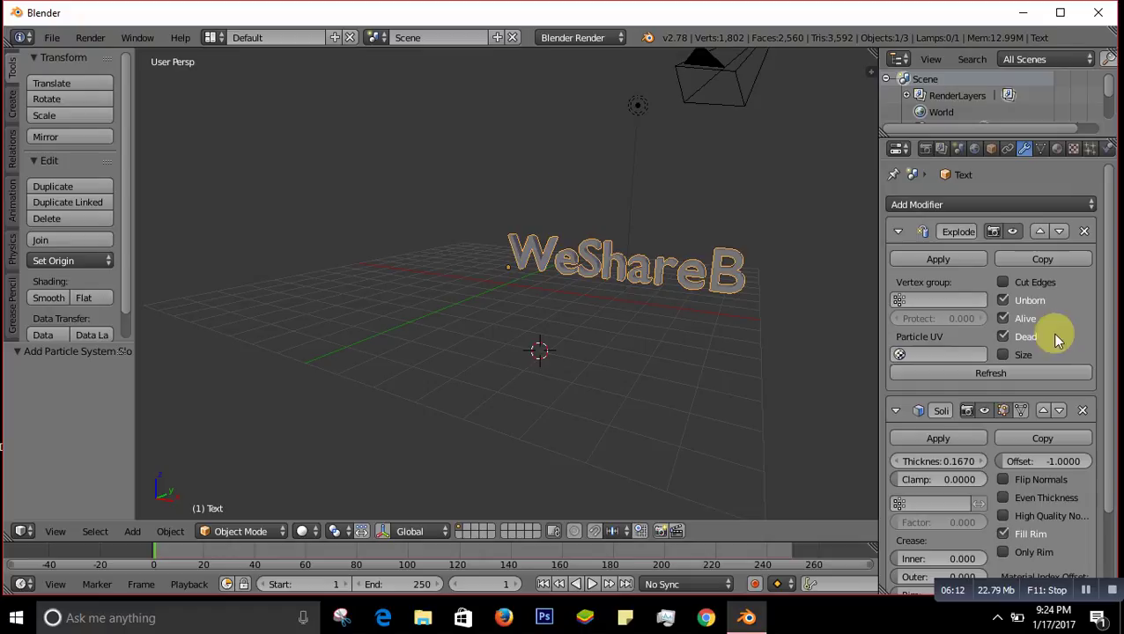
scroll(1106, 379, "down", 3)
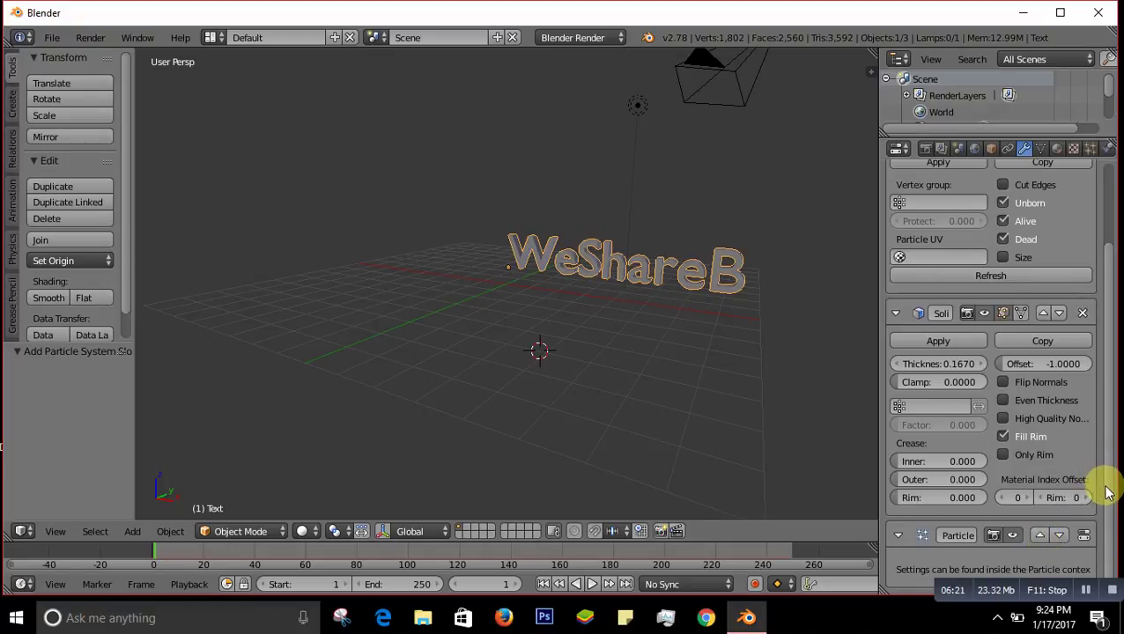
left_click(1039, 535)
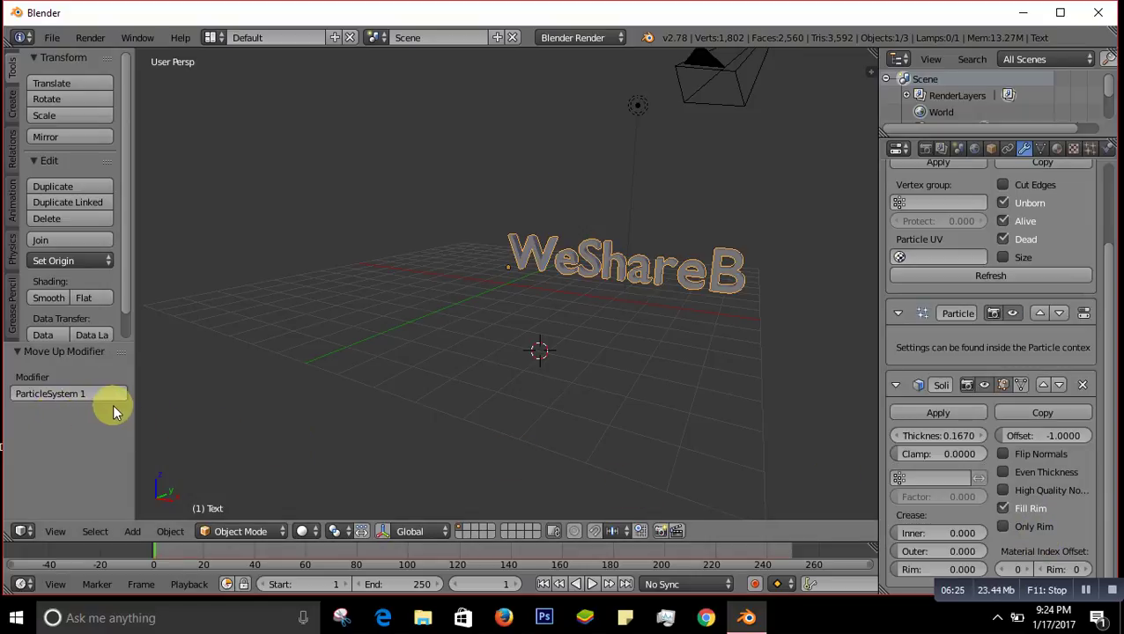
left_click(1039, 313)
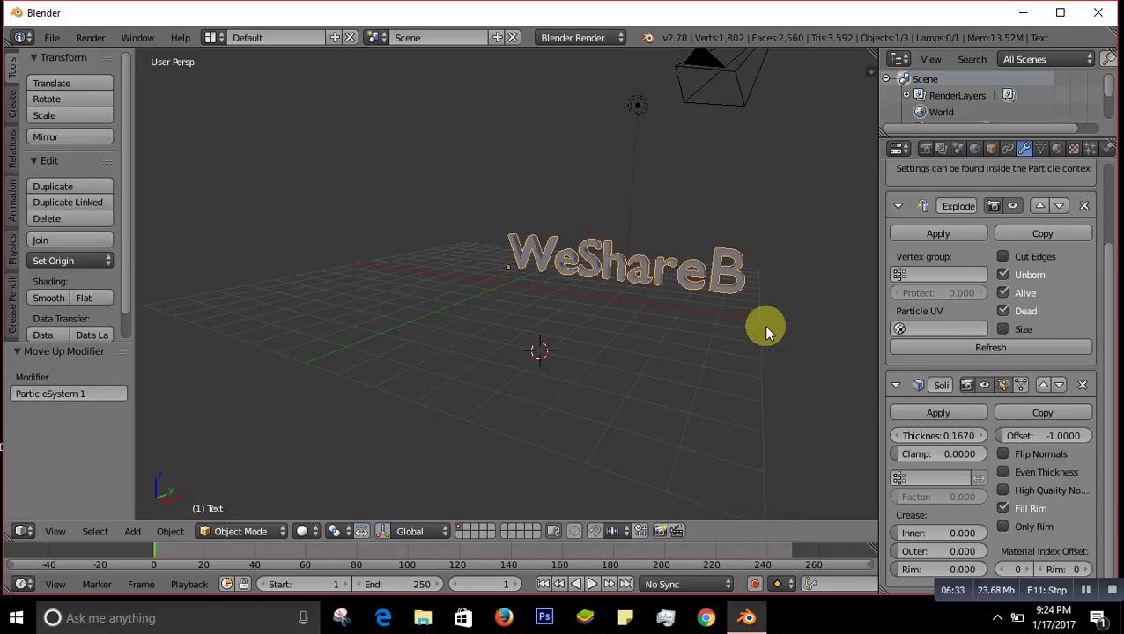
key("alt+a")
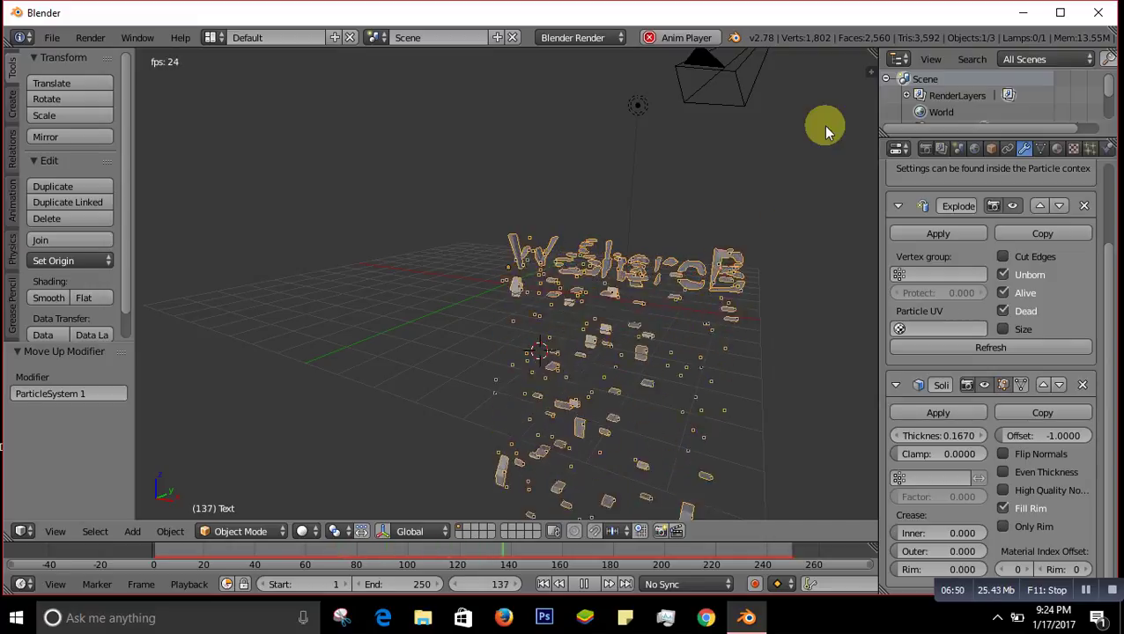
Step: Create a new material for the text mesh and set its diffuse color to medium blue
left_click(1057, 148)
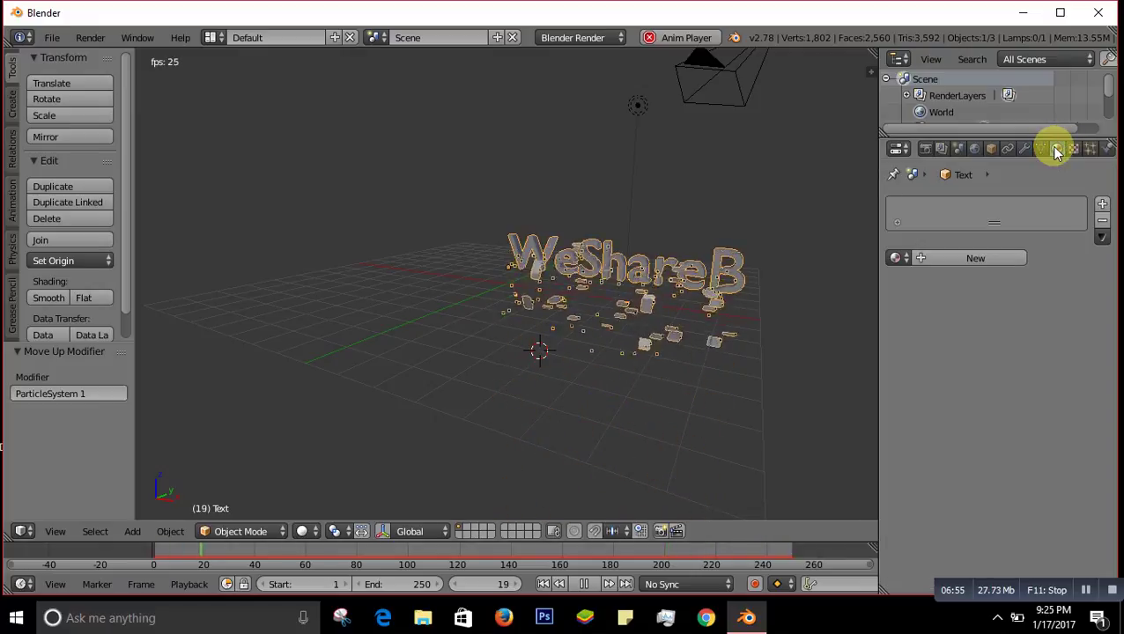
left_click(966, 258)
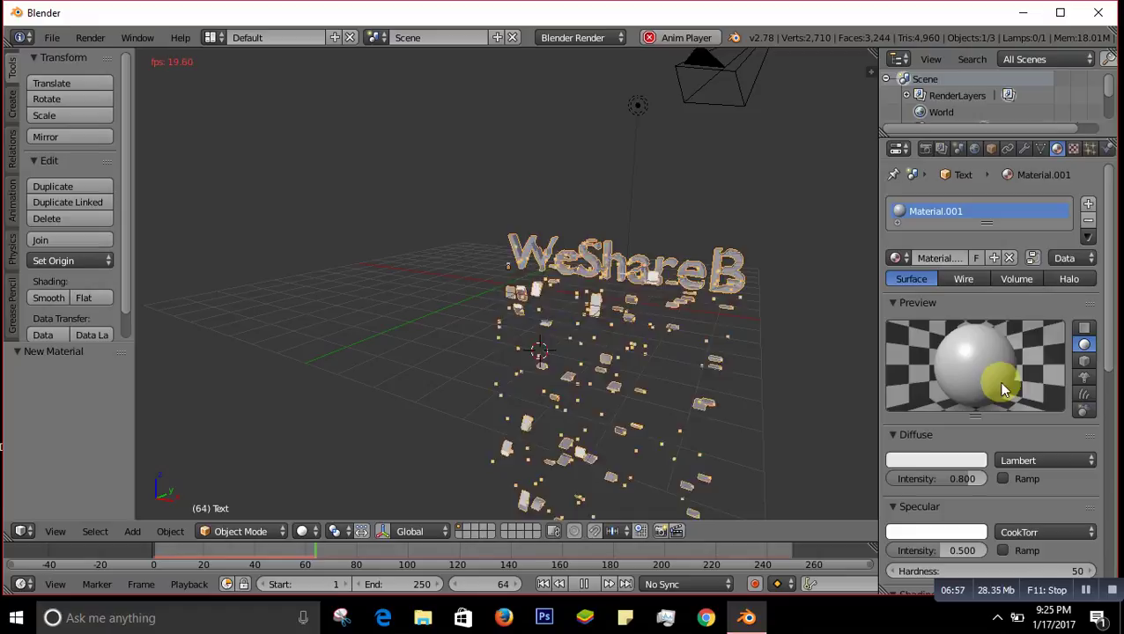
left_click(956, 458)
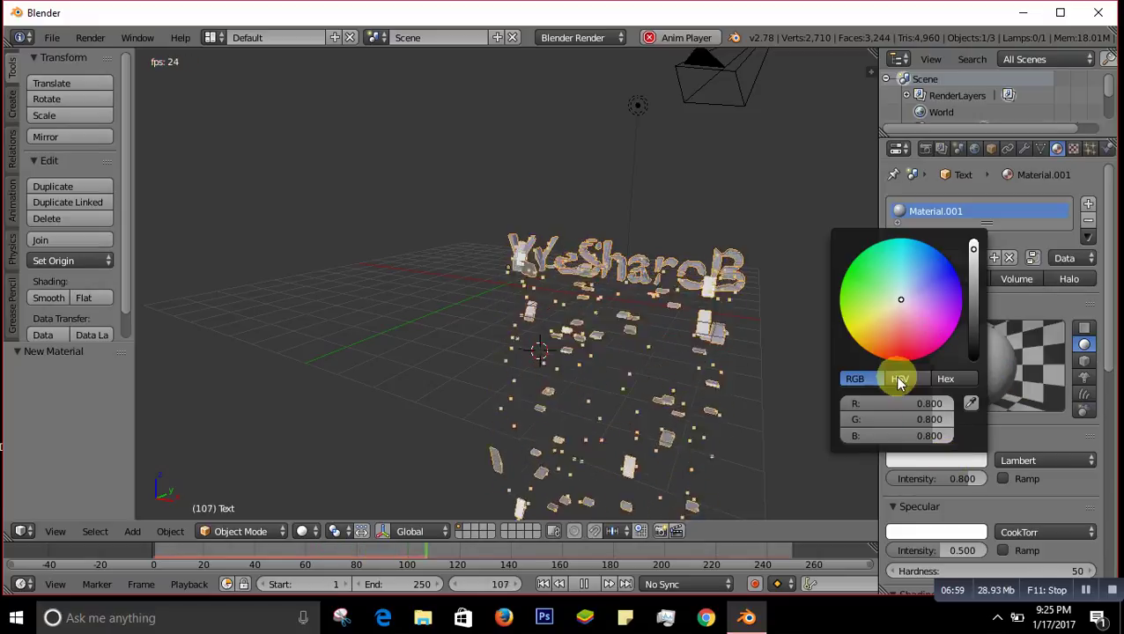
left_click(907, 349)
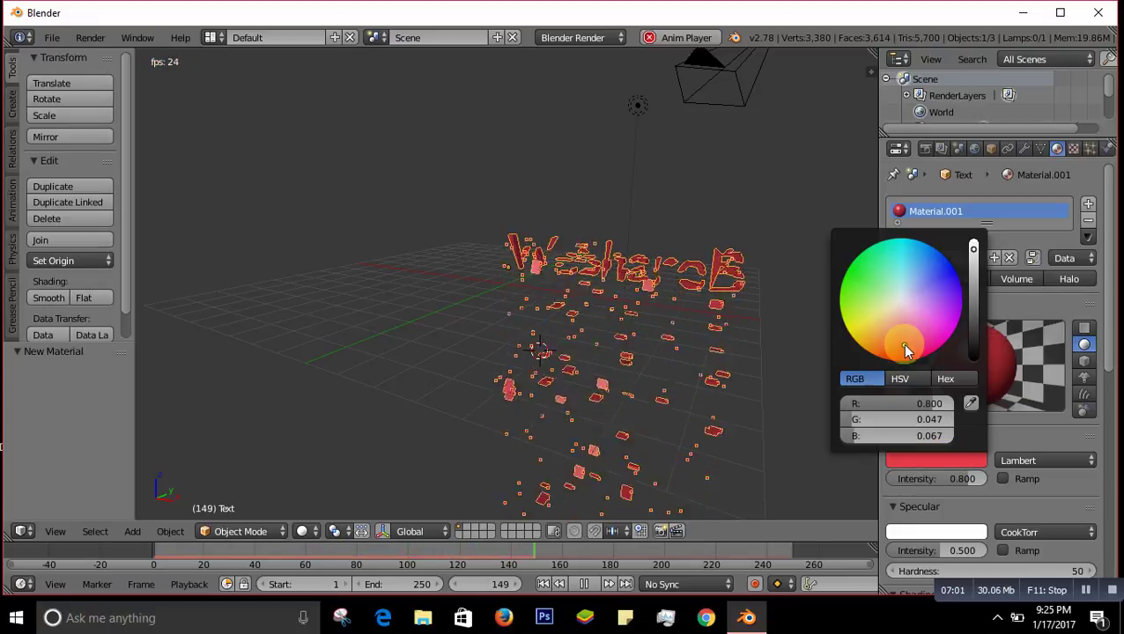
left_click(936, 264)
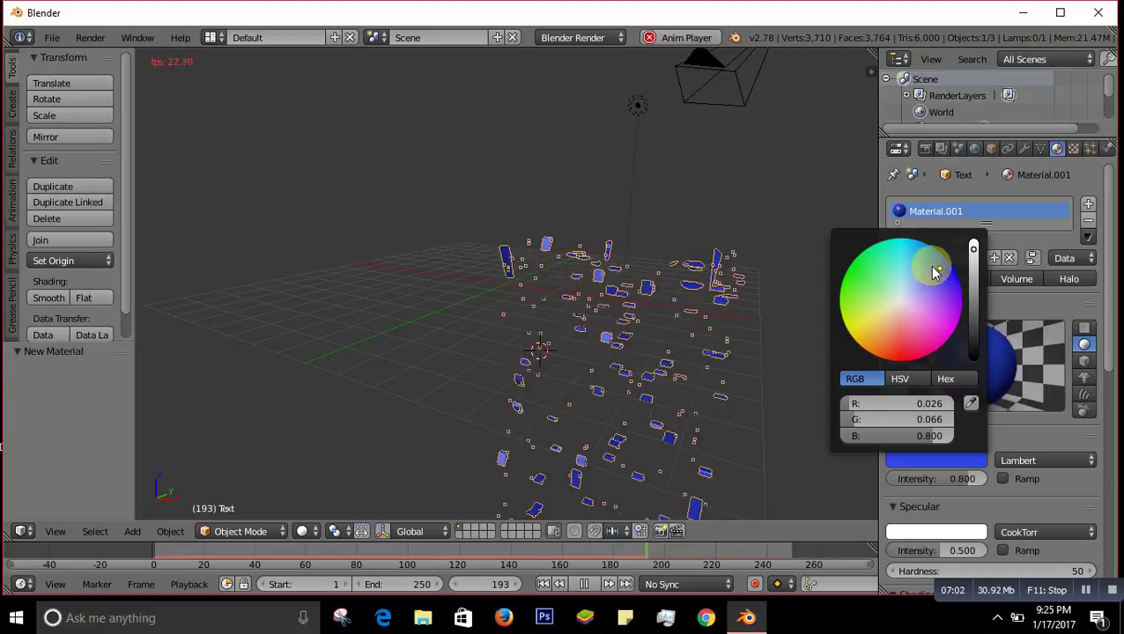
left_click(931, 269)
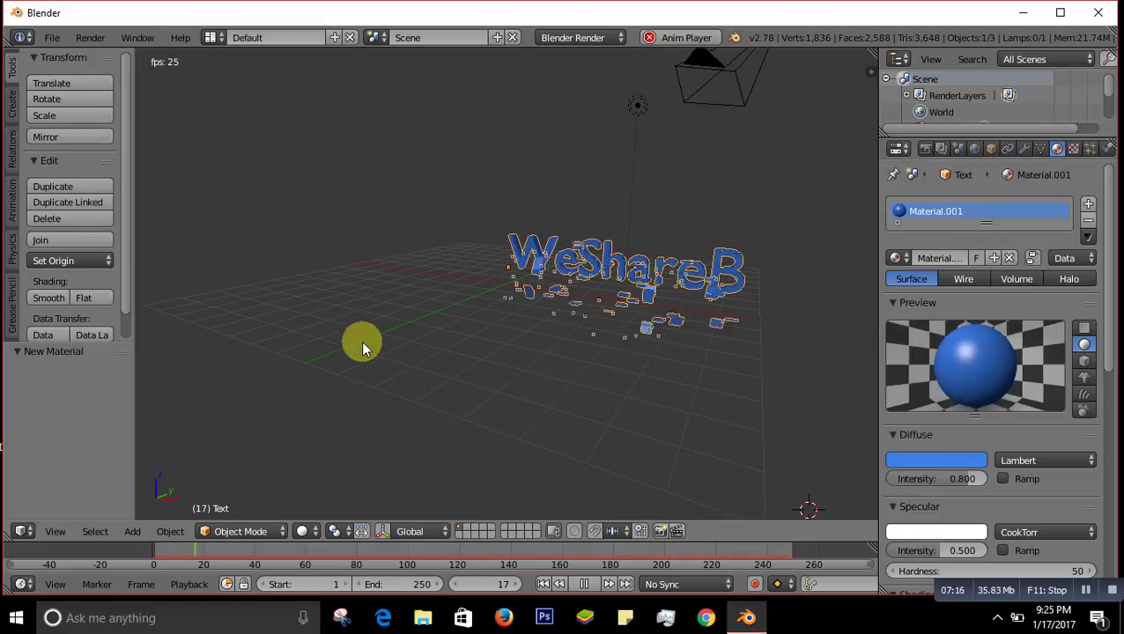
Step: Try adding a Magnetic force field to the scene and undo it
key("shift+a")
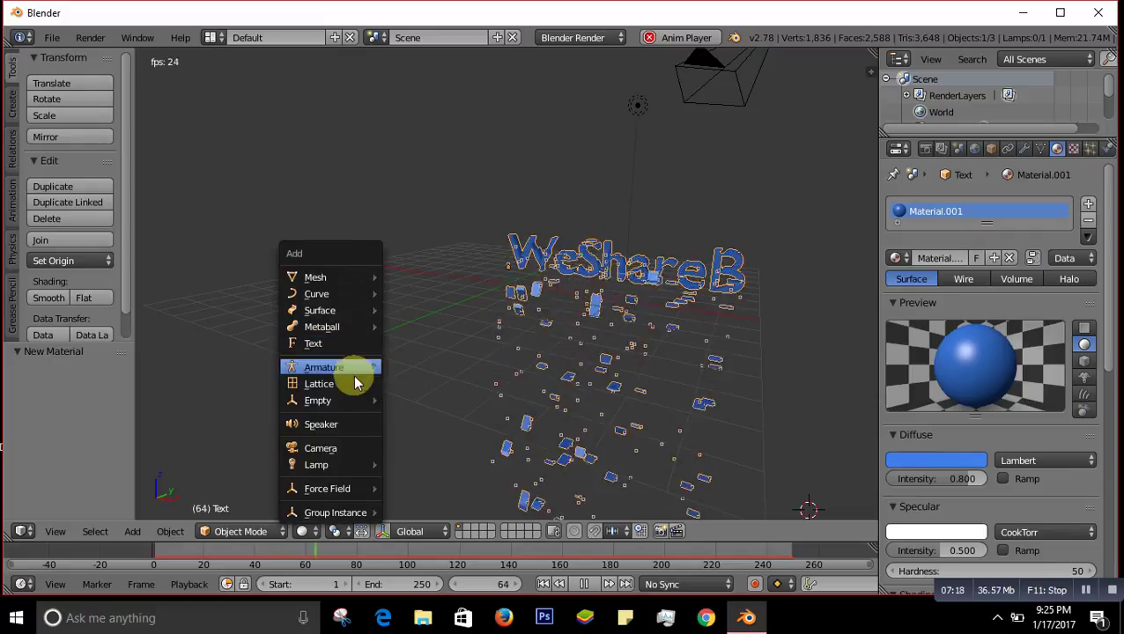
mouse_move(329, 496)
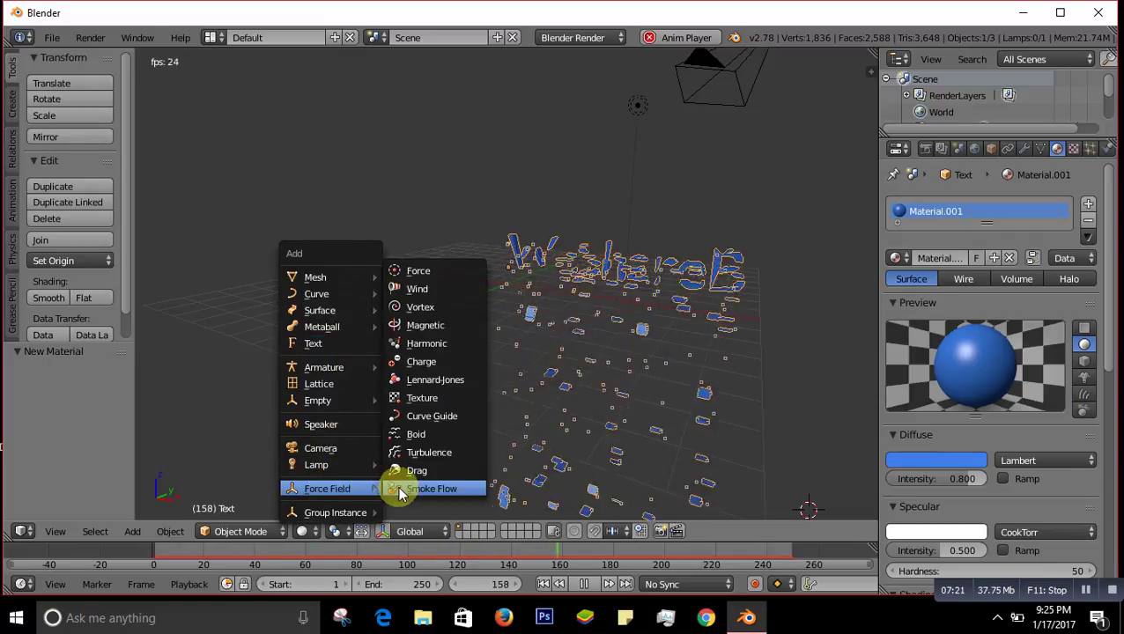
left_click(417, 327)
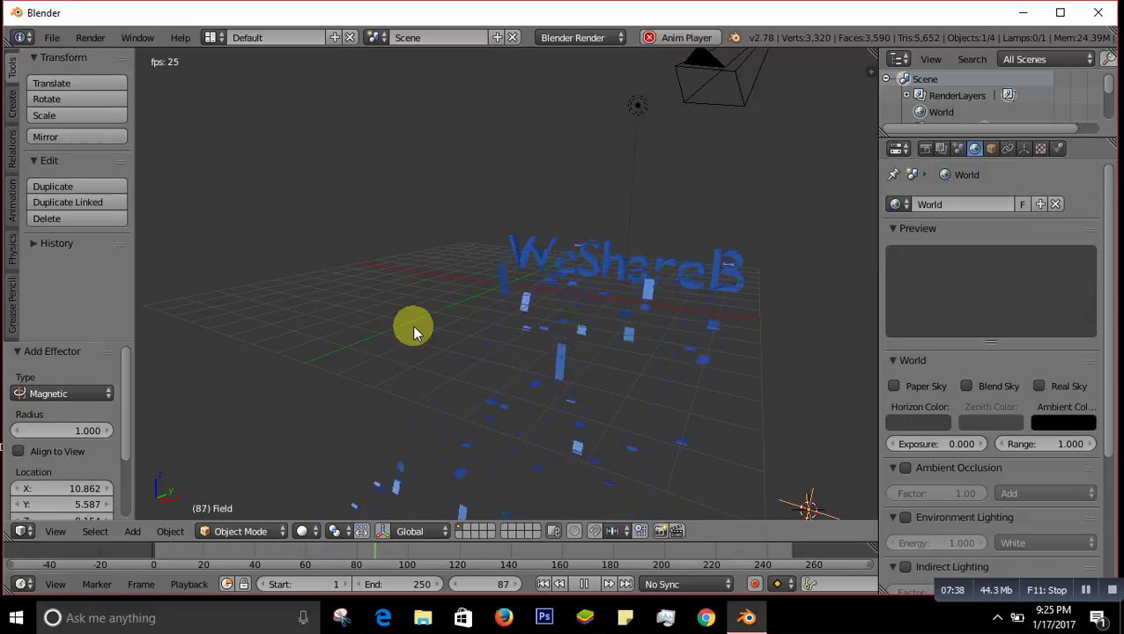
key("ctrl+z")
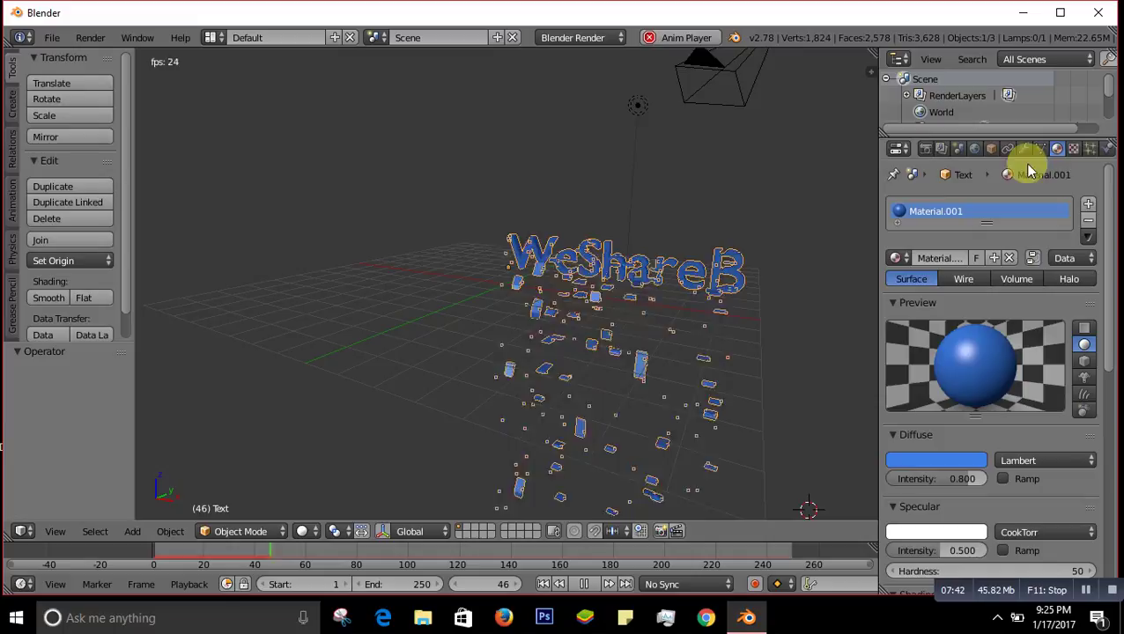
Step: Try Volume as the emission source of the text's particle system and set it to emit from Verts
left_click(1090, 149)
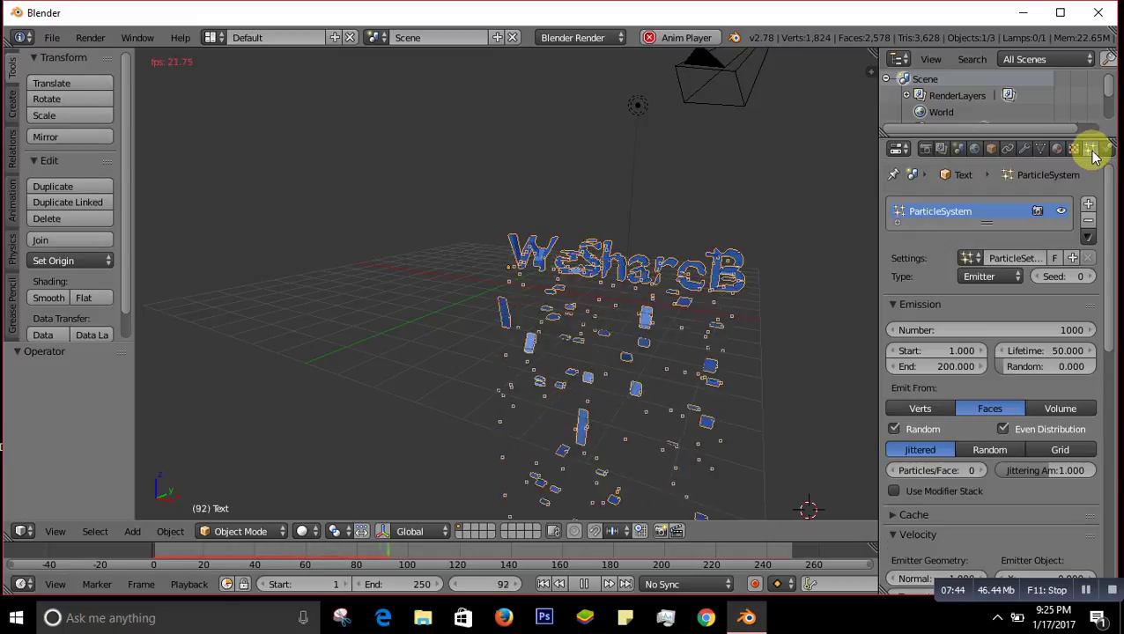
scroll(1107, 288, "down", 4)
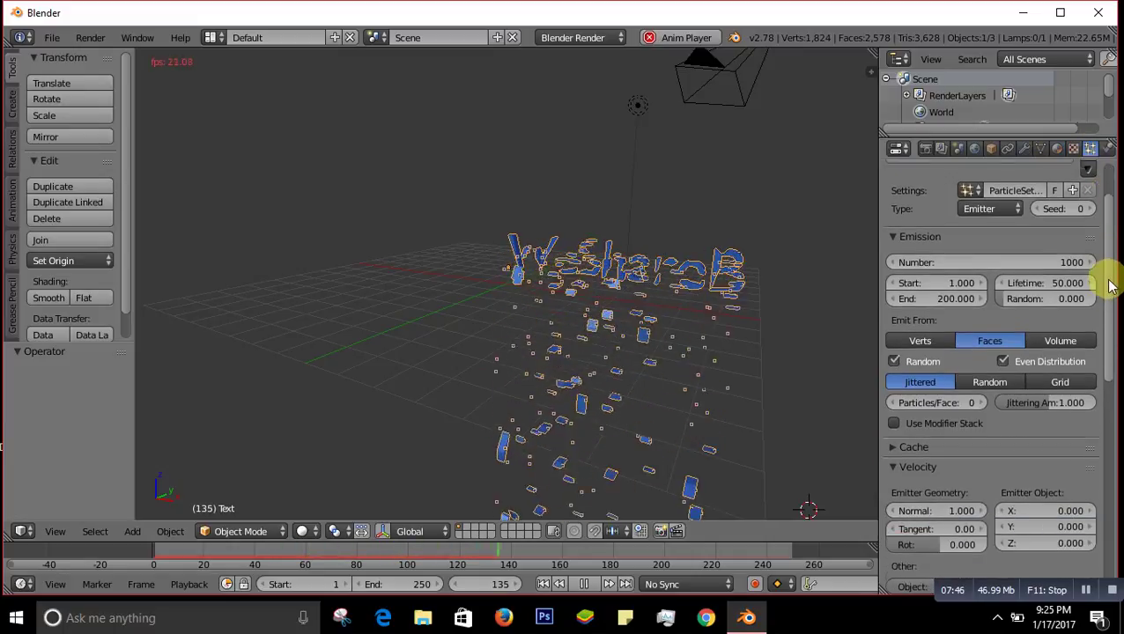
left_click(1047, 312)
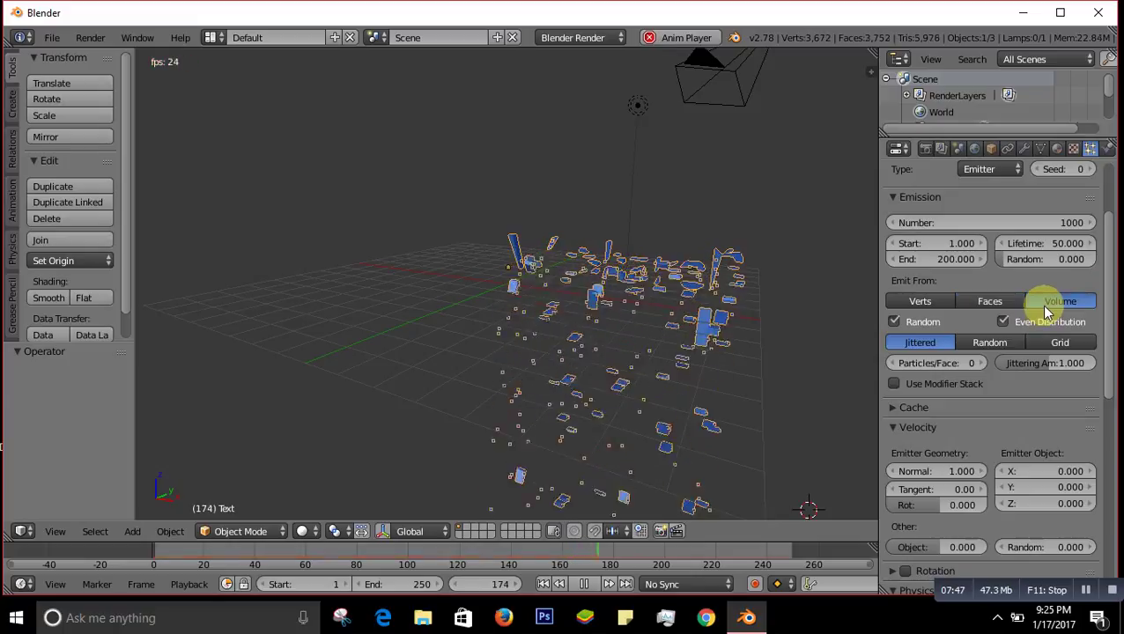
left_click(936, 302)
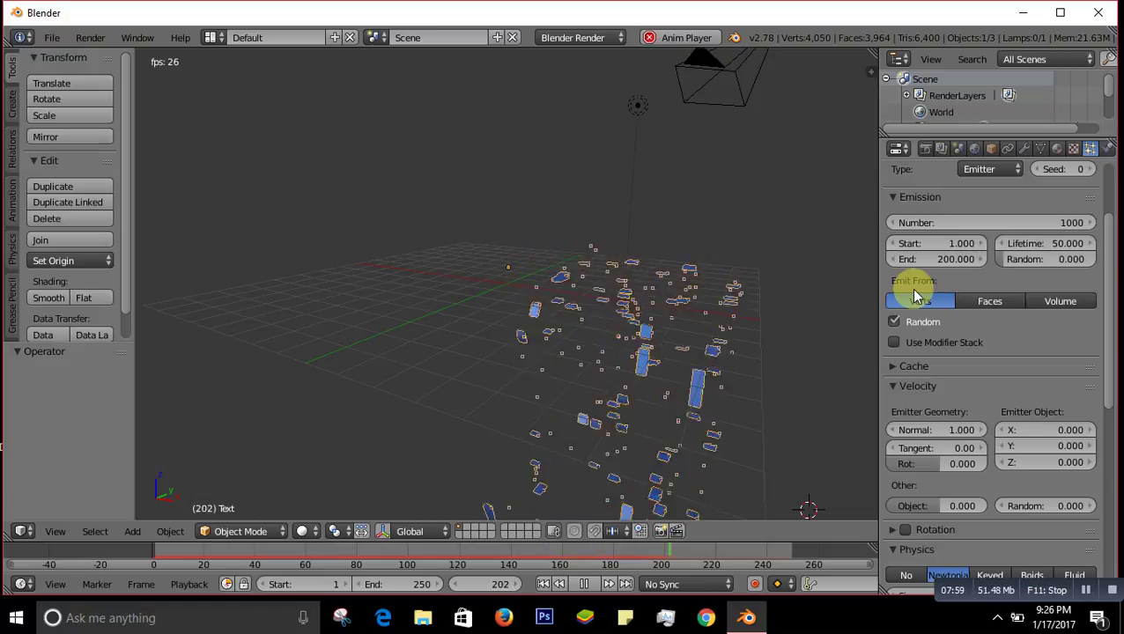
left_click_drag(1111, 288, 1107, 361)
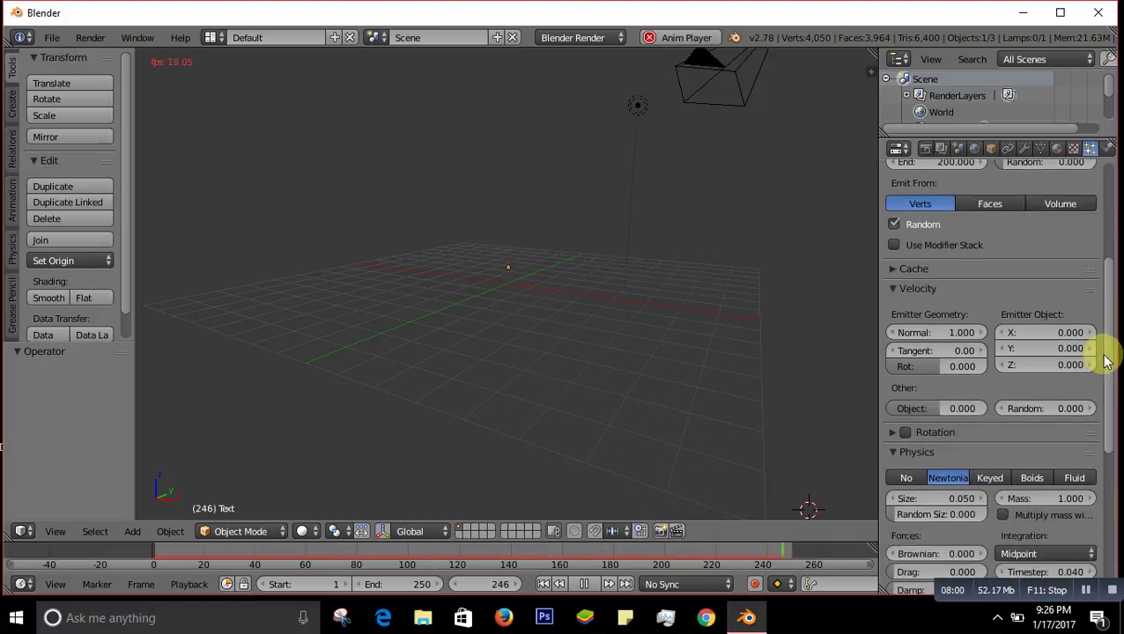
scroll(1094, 394, "down", 8)
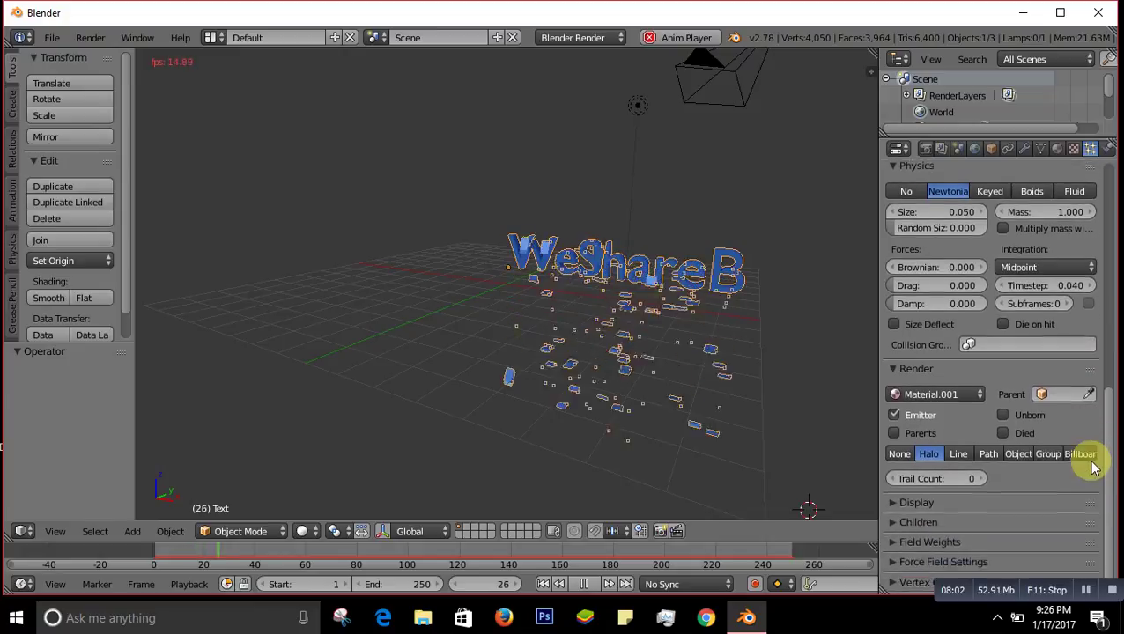
scroll(1092, 467, "down", 1)
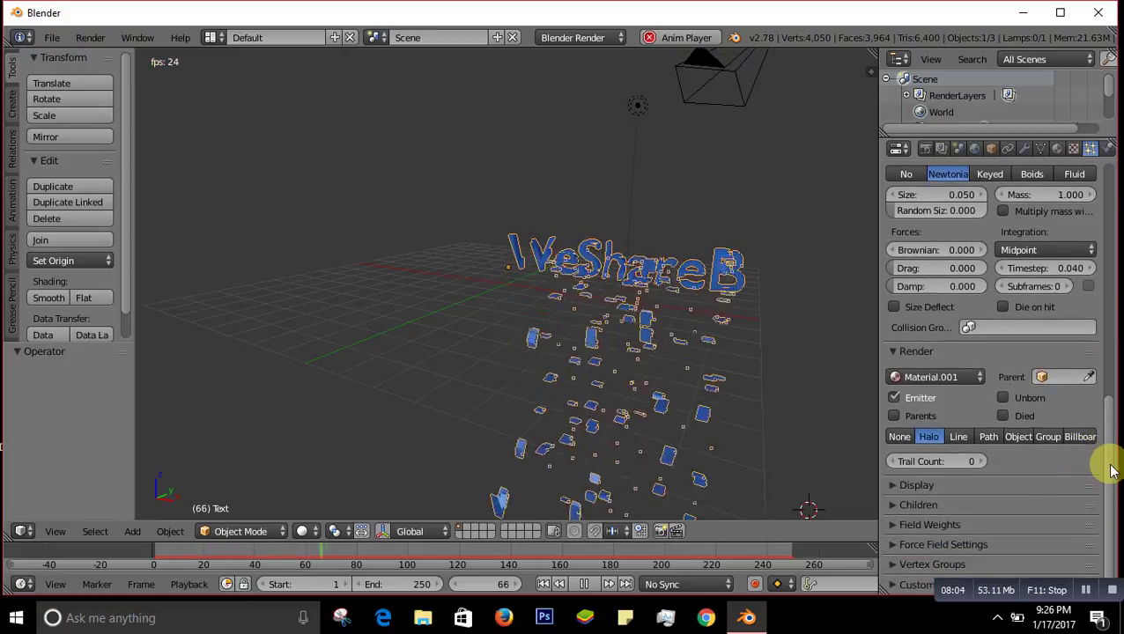